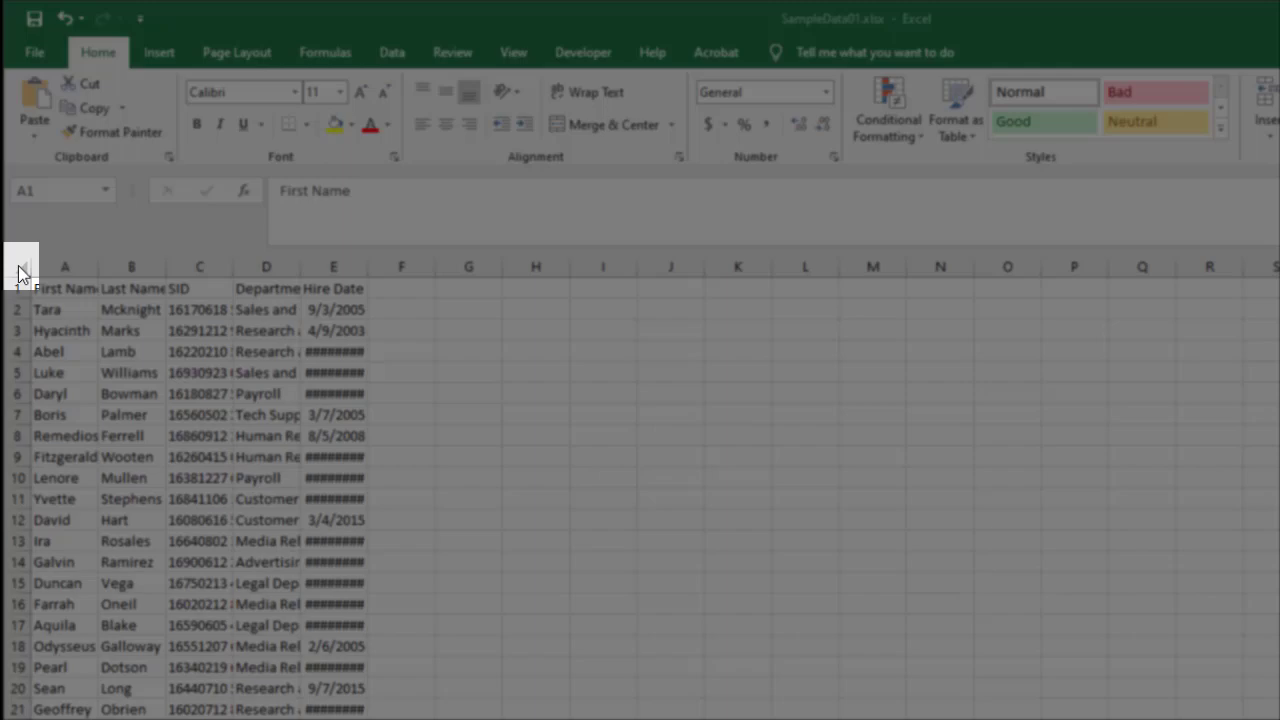
Select the whole sheet and AutoFit every column so names, SIDs, departments and hire dates show fully.
{"action": "left_click", "coordinate": [18, 265]}
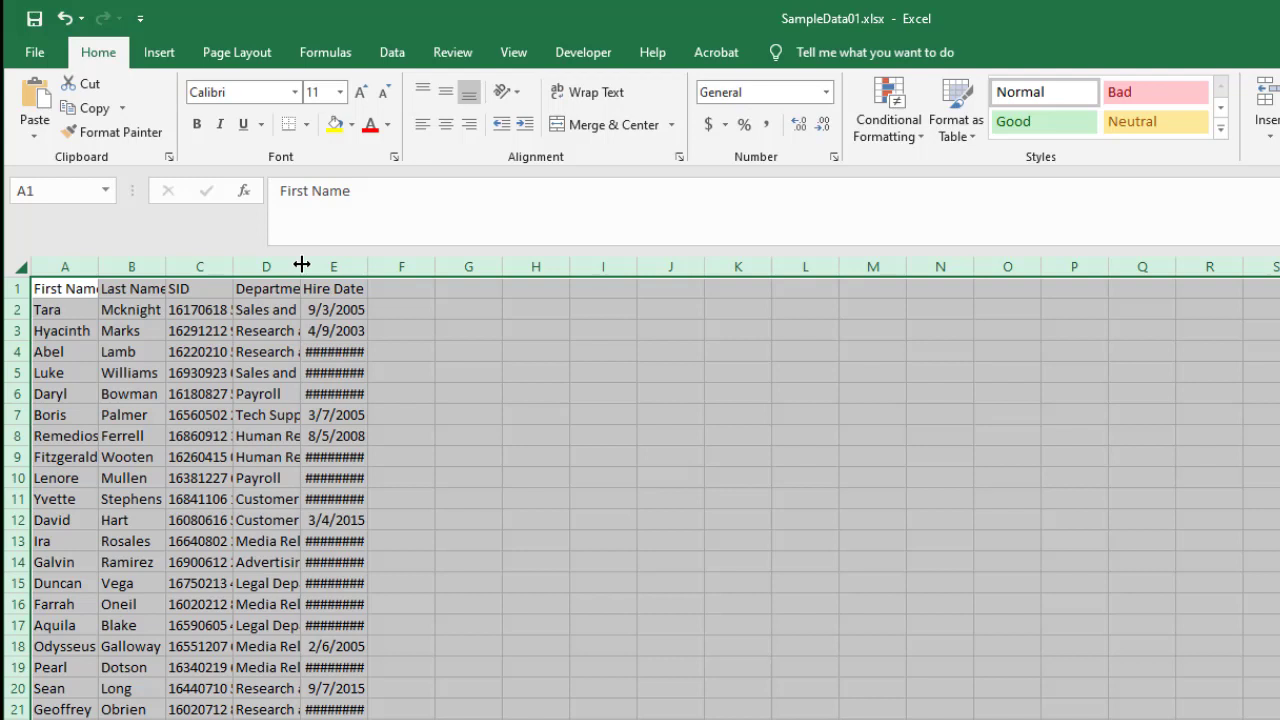
{"action": "double_click", "coordinate": [301, 264]}
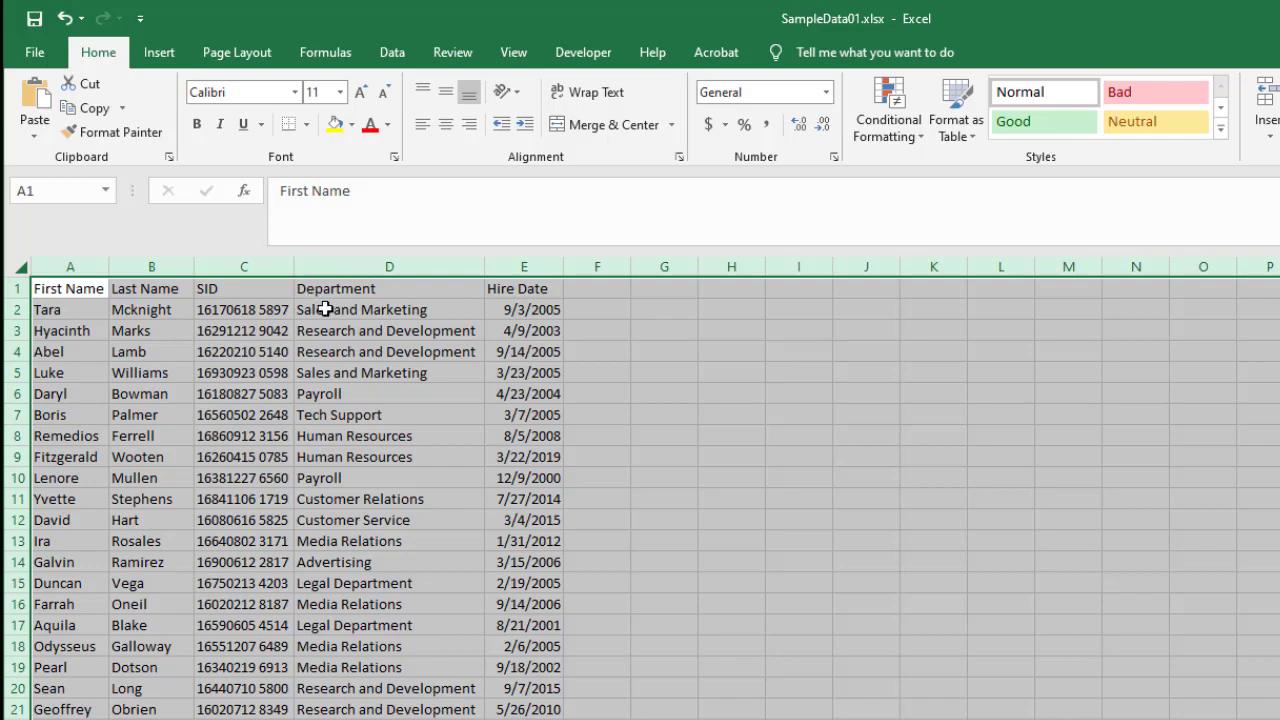
Format A1:E101 as a table with headers using Blue, Table Style Medium 9.
{"action": "left_click", "coordinate": [322, 308]}
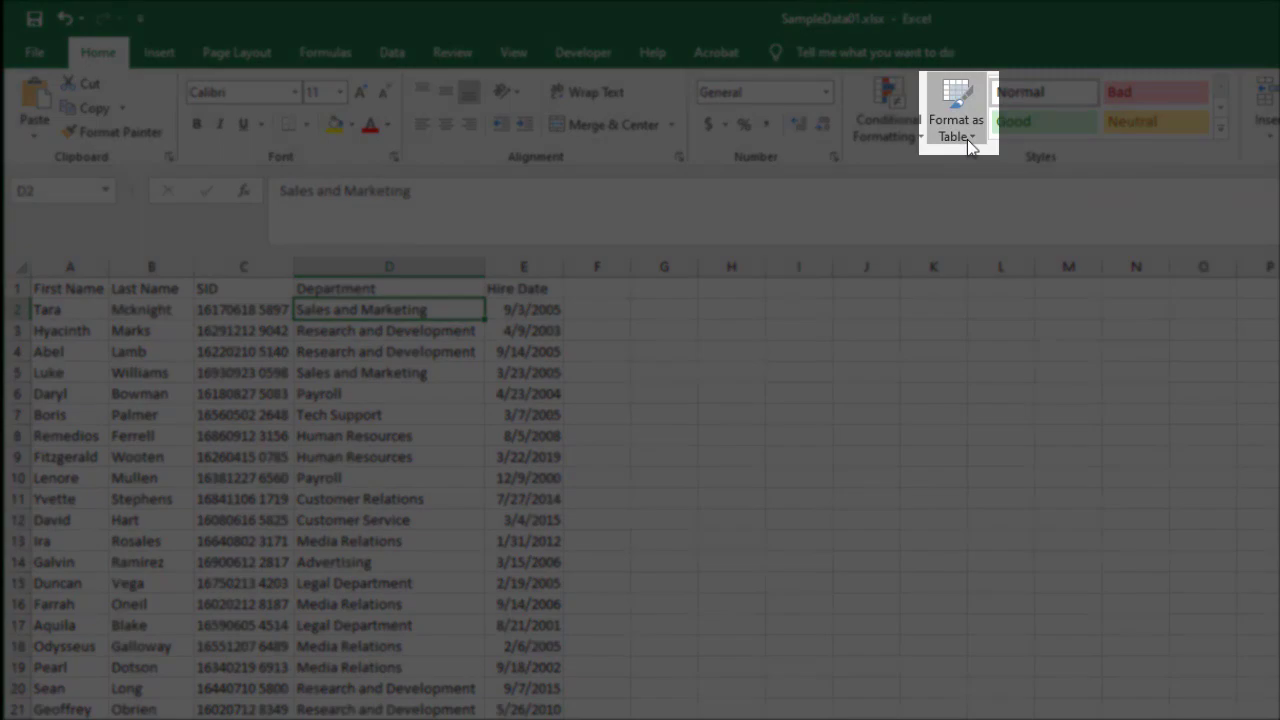
{"action": "left_click", "coordinate": [968, 143]}
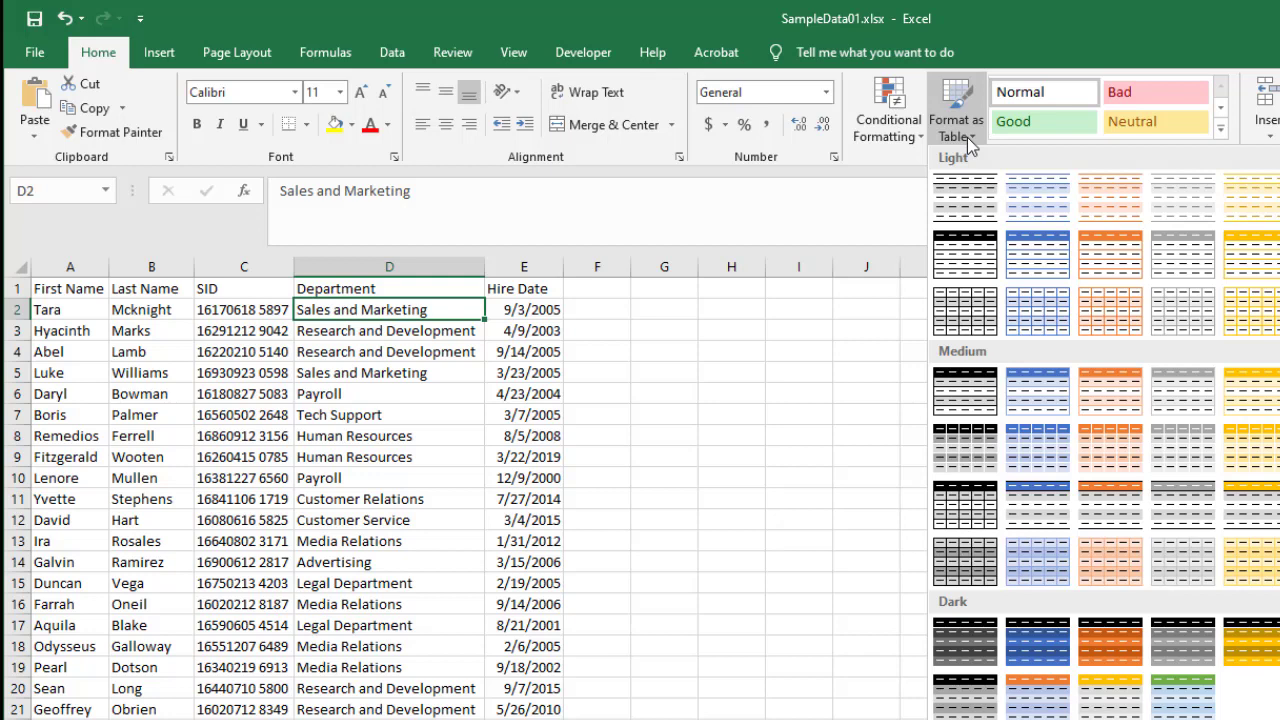
{"action": "left_click", "coordinate": [1060, 457]}
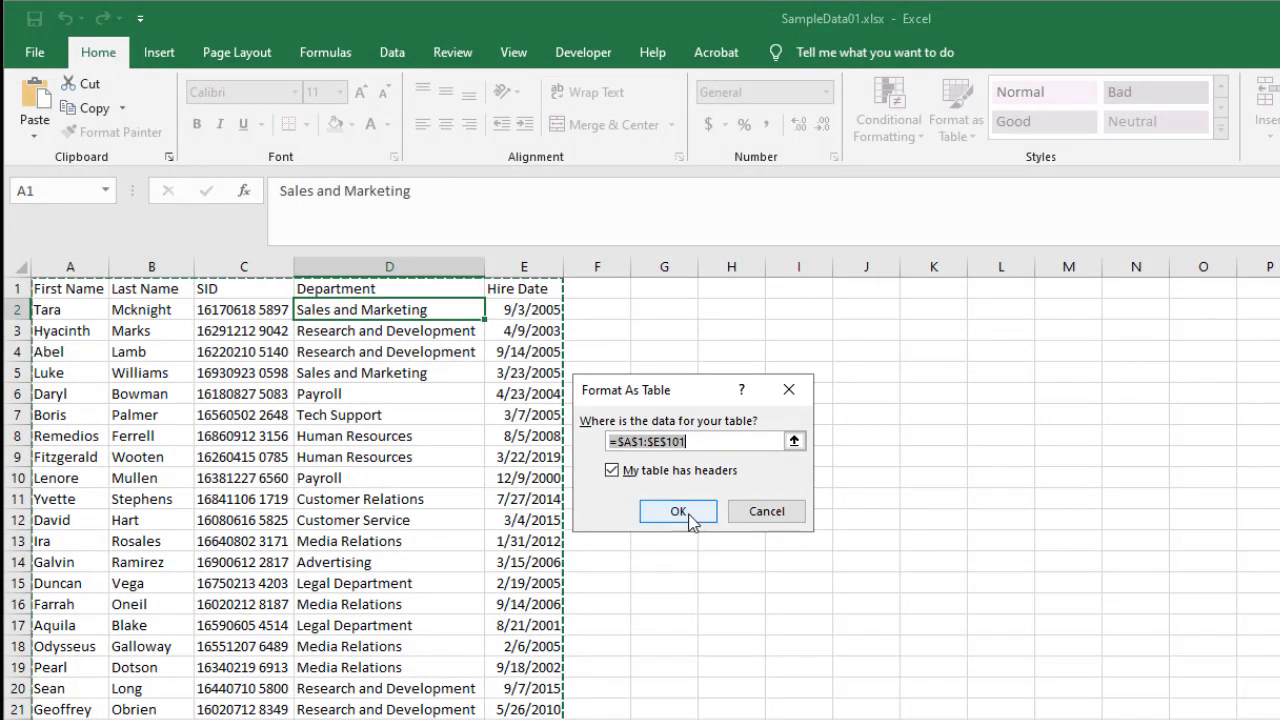
{"action": "left_click", "coordinate": [678, 512]}
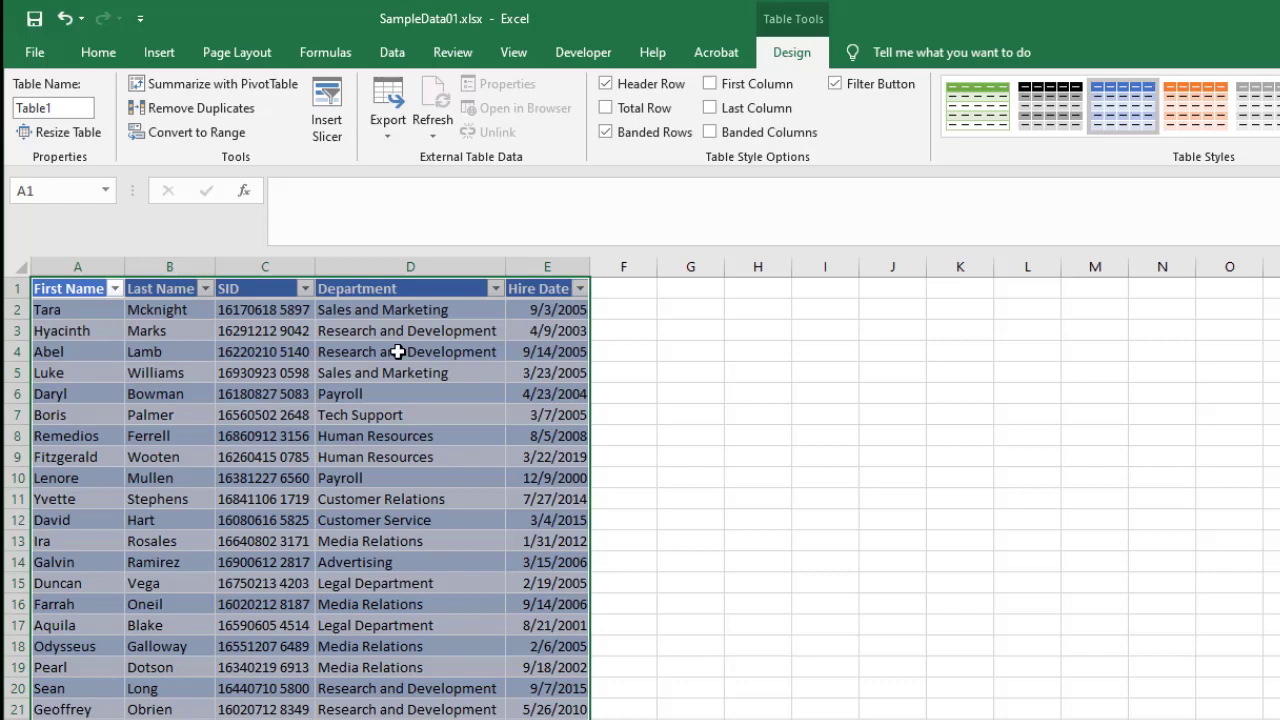
{"action": "left_click", "coordinate": [631, 382]}
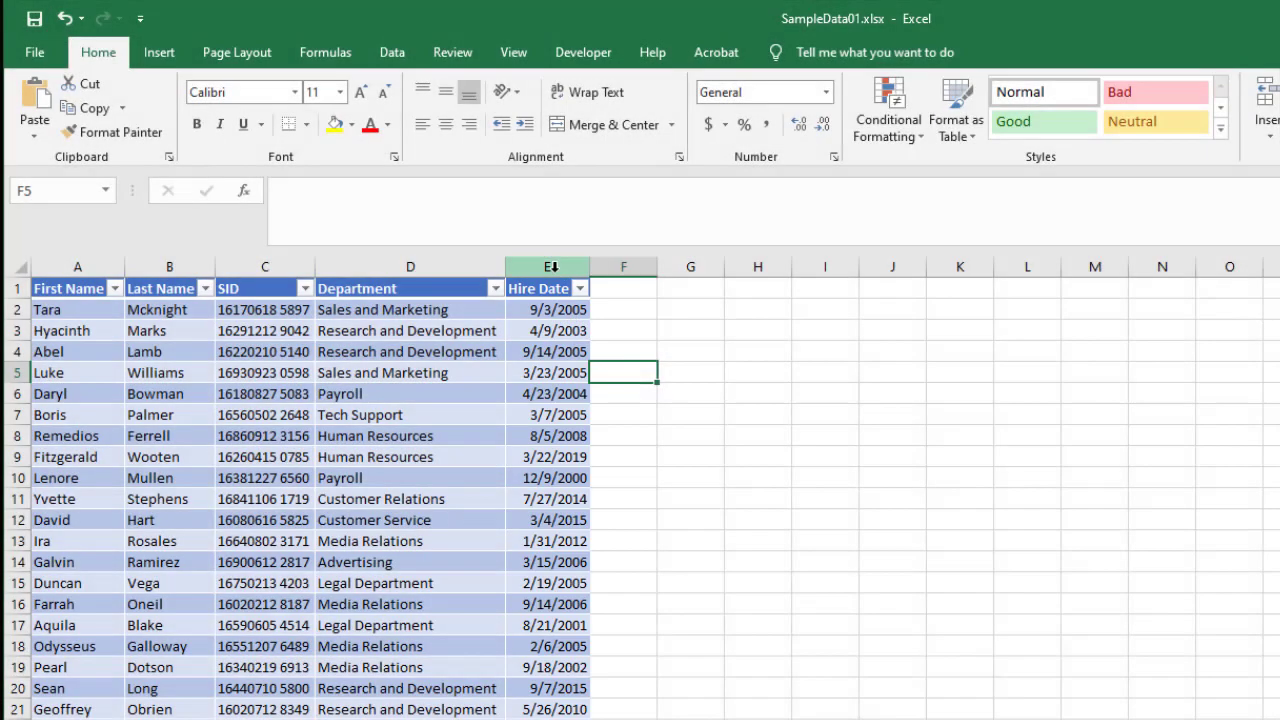
For hire dates E2:E101, choose the long Date type 'March 14, 2012' in Format Cells.
{"action": "left_click", "coordinate": [551, 266]}
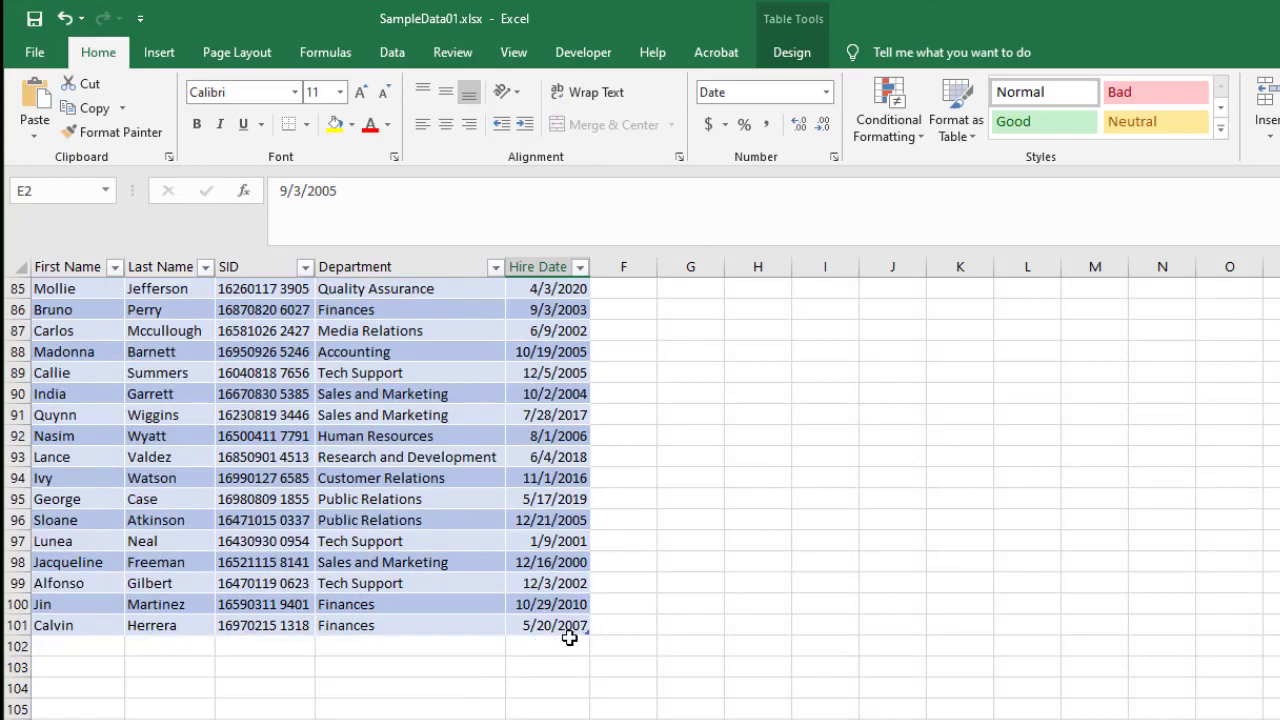
{"action": "left_click", "coordinate": [569, 634], "text": "shift"}
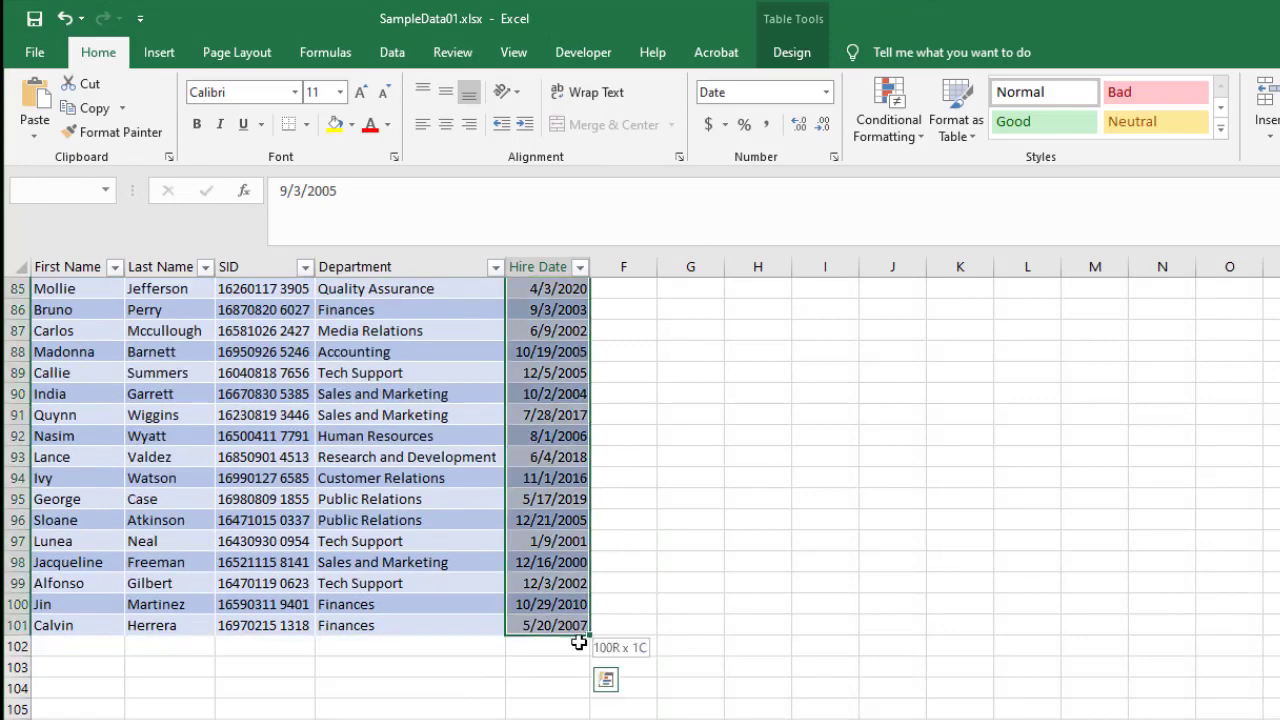
{"action": "left_click", "coordinate": [826, 95]}
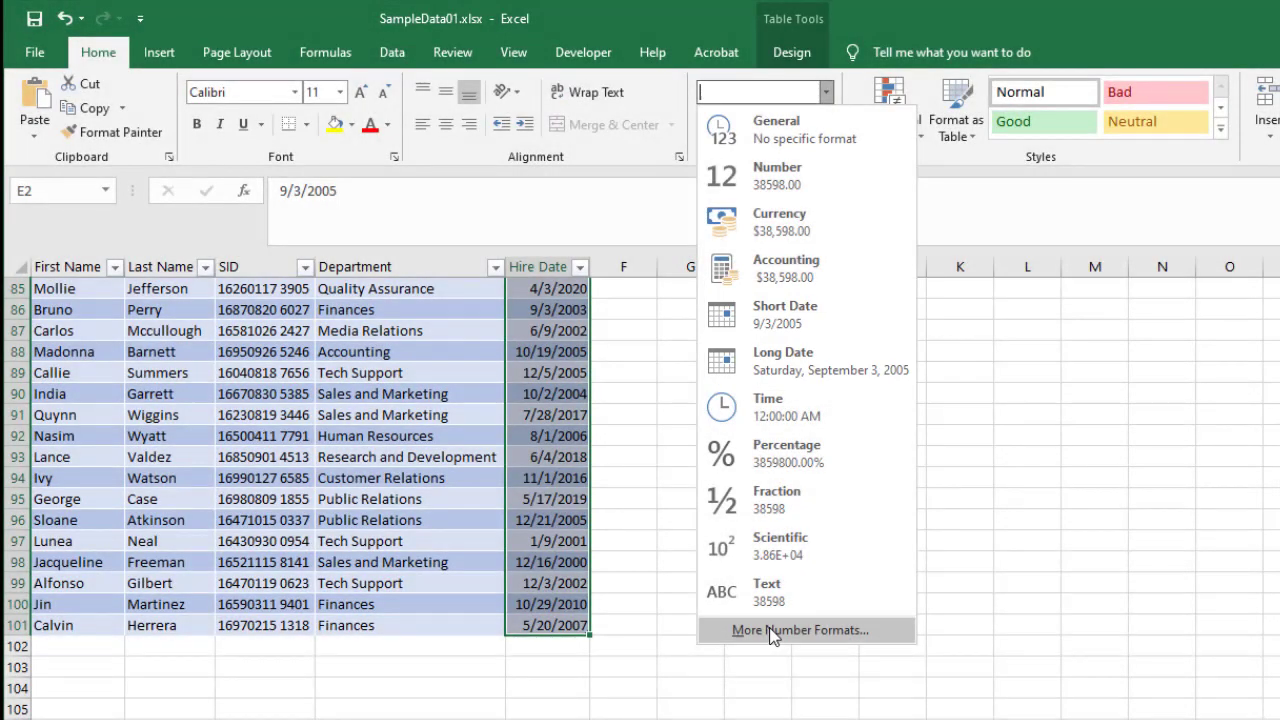
{"action": "left_click", "coordinate": [769, 629]}
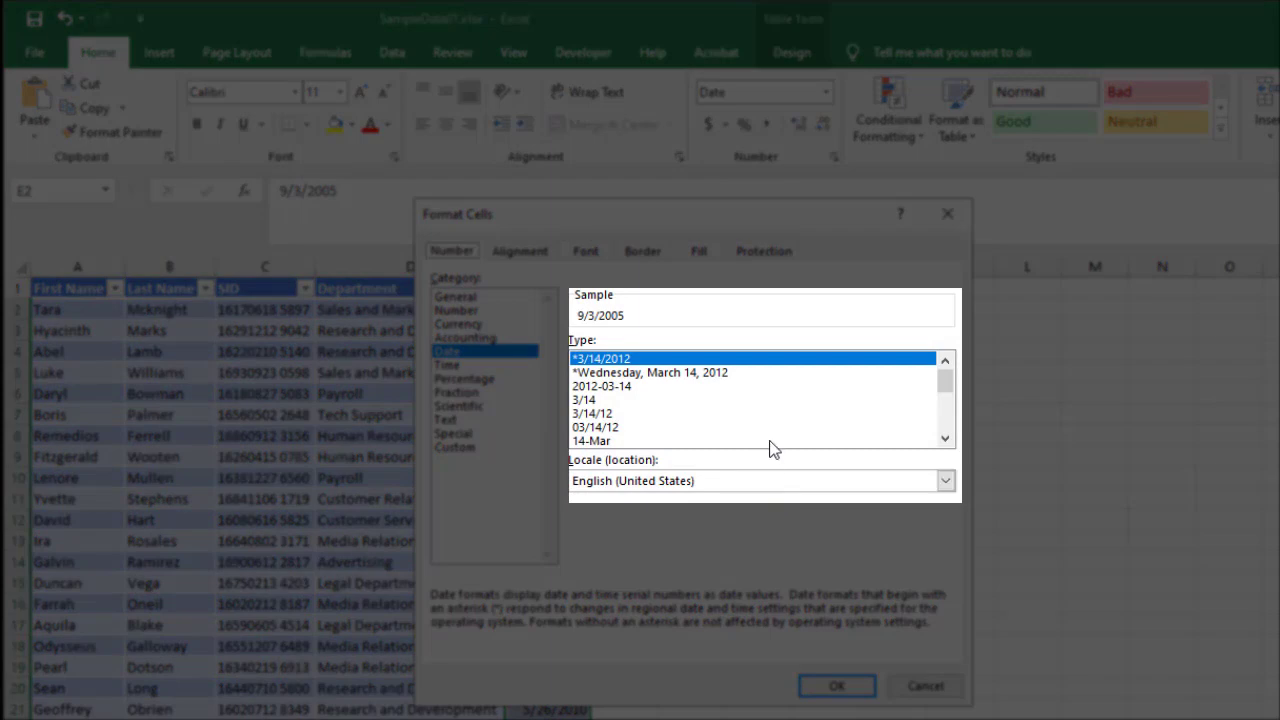
{"action": "left_click", "coordinate": [695, 389]}
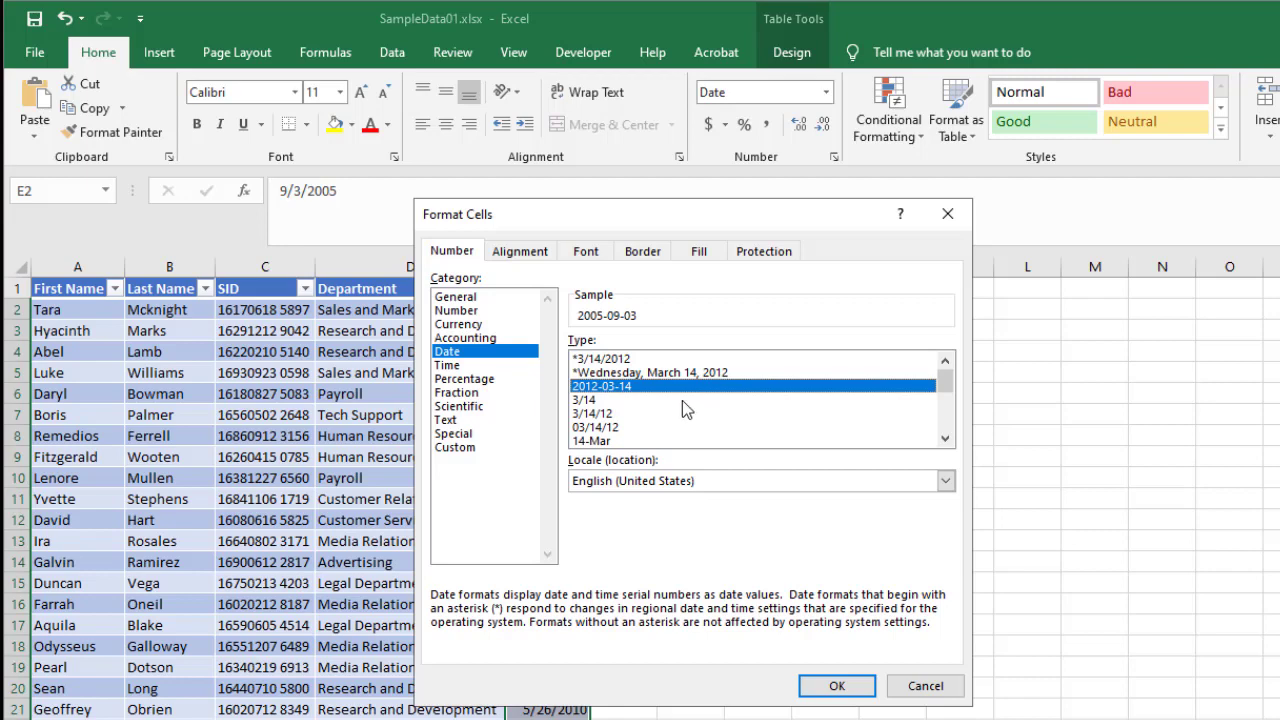
{"action": "left_click", "coordinate": [683, 401]}
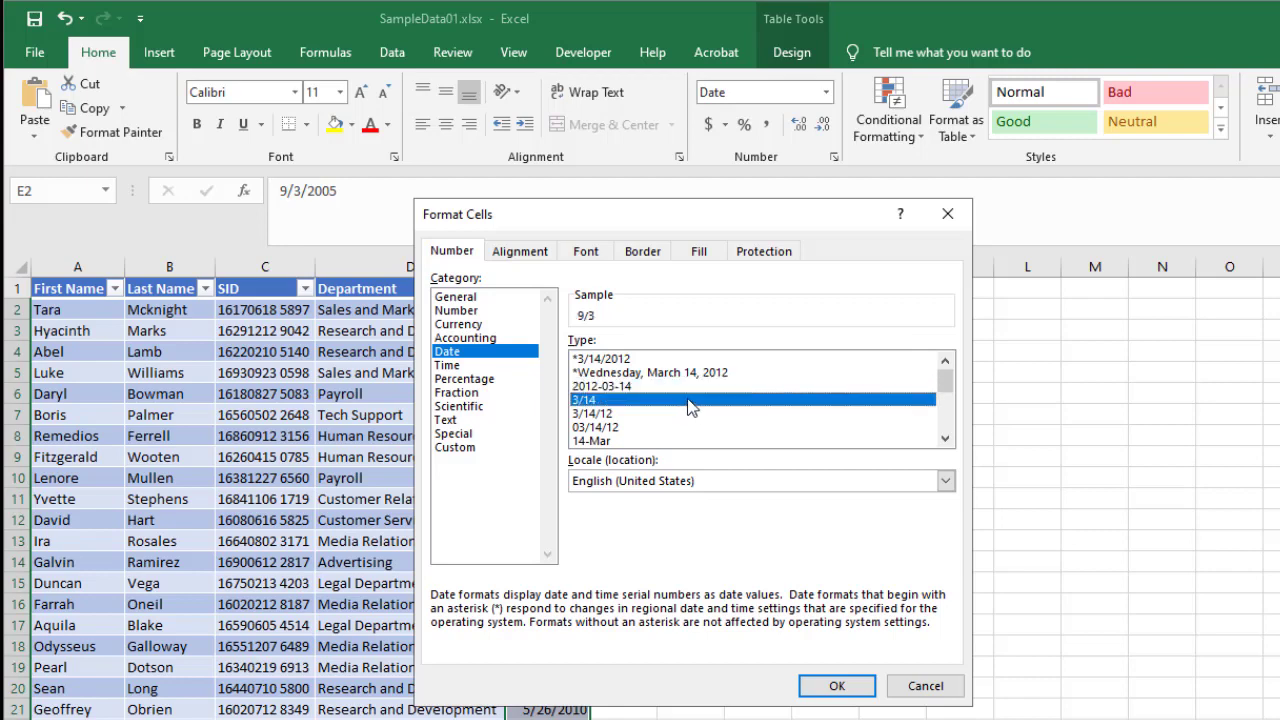
{"action": "scroll", "coordinate": [688, 406], "scroll_direction": "down", "scroll_amount": 3}
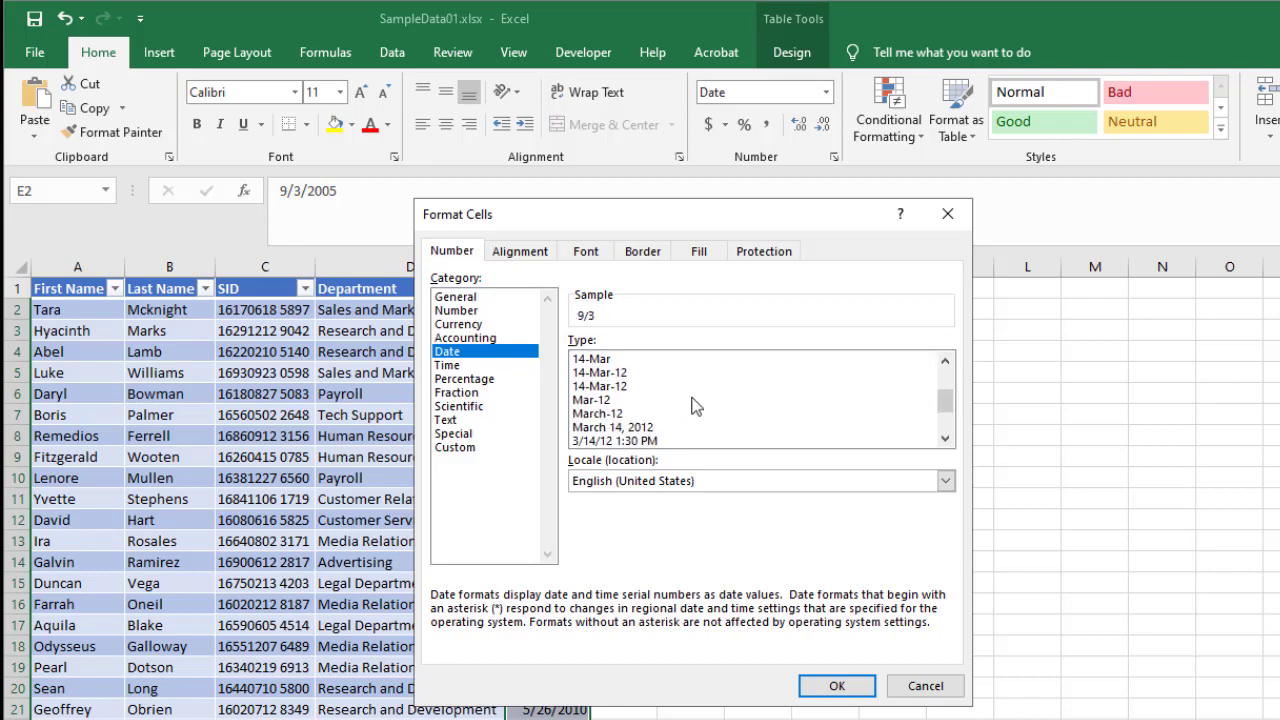
{"action": "left_click", "coordinate": [672, 390]}
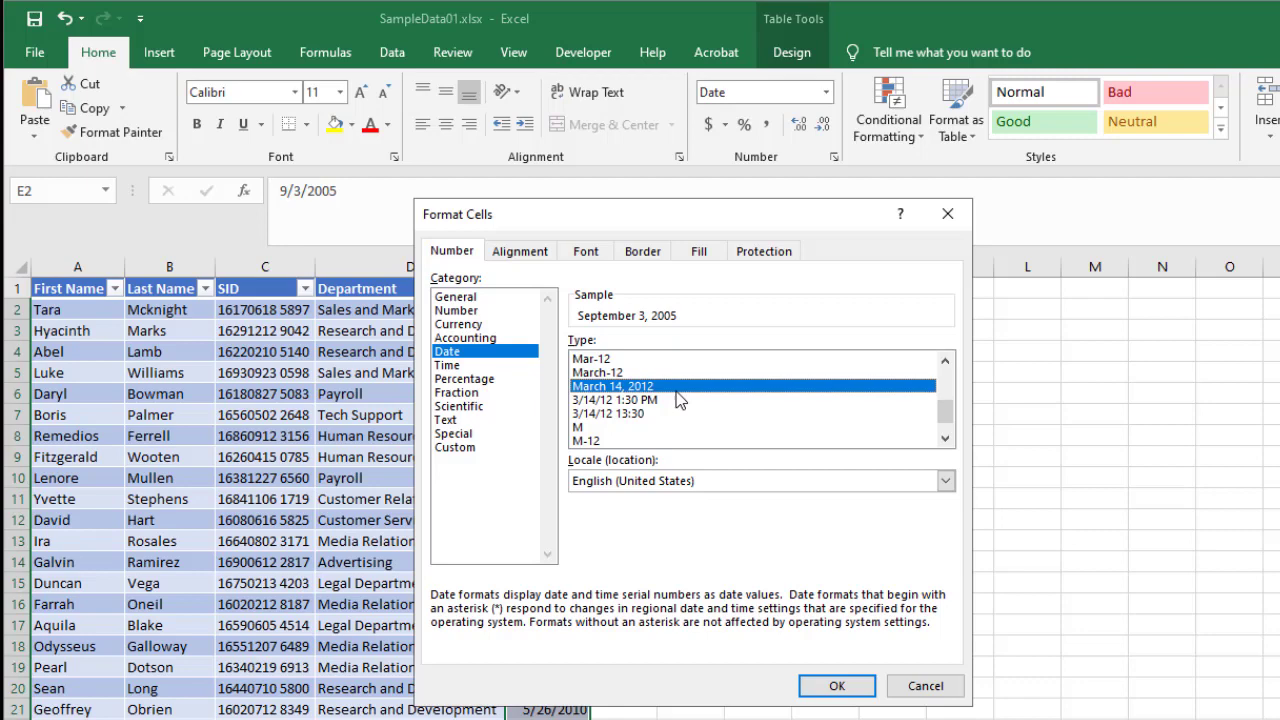
{"action": "left_click", "coordinate": [466, 450]}
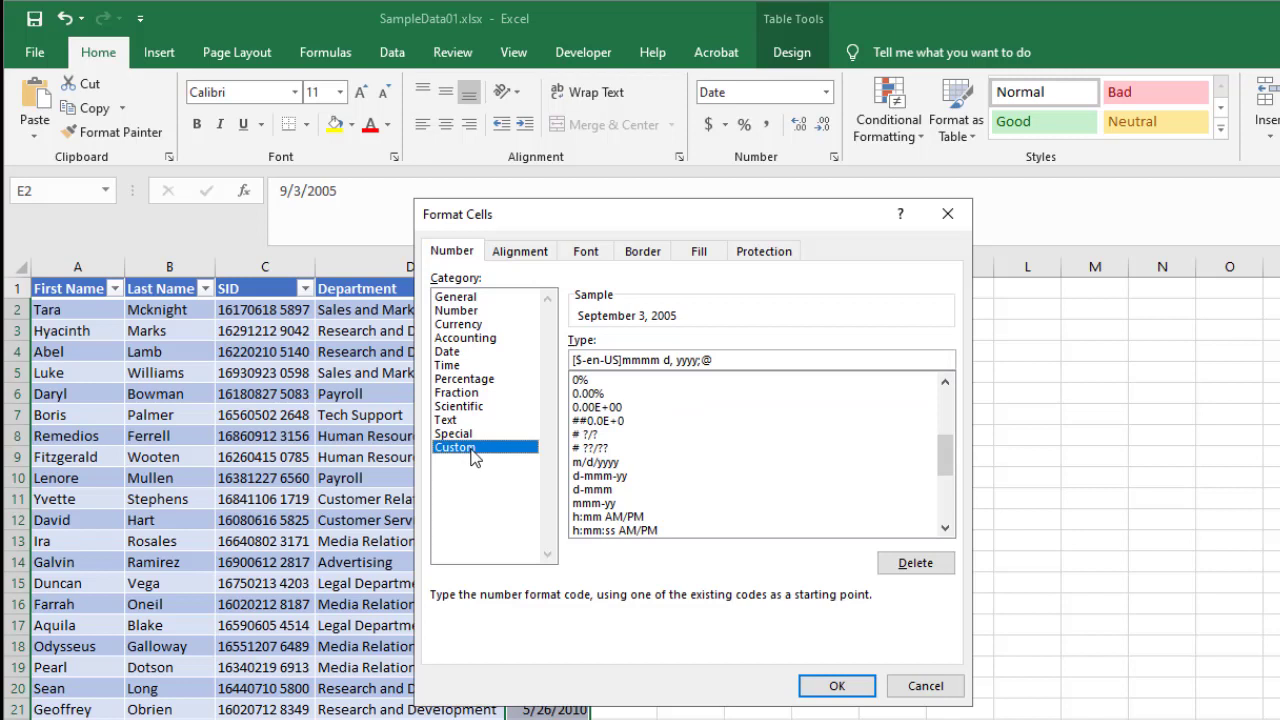
{"action": "left_click", "coordinate": [455, 353]}
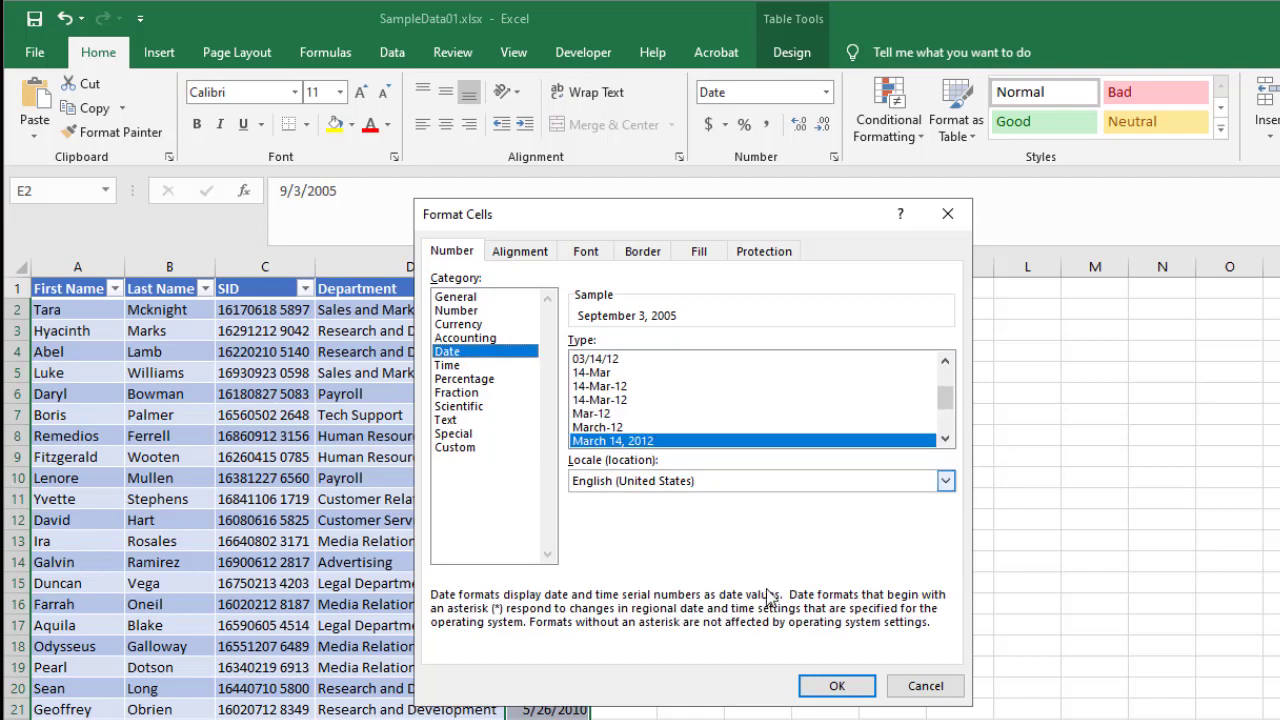
Apply the long date format and AutoFit column E so every date shows in full.
{"action": "left_click", "coordinate": [837, 685]}
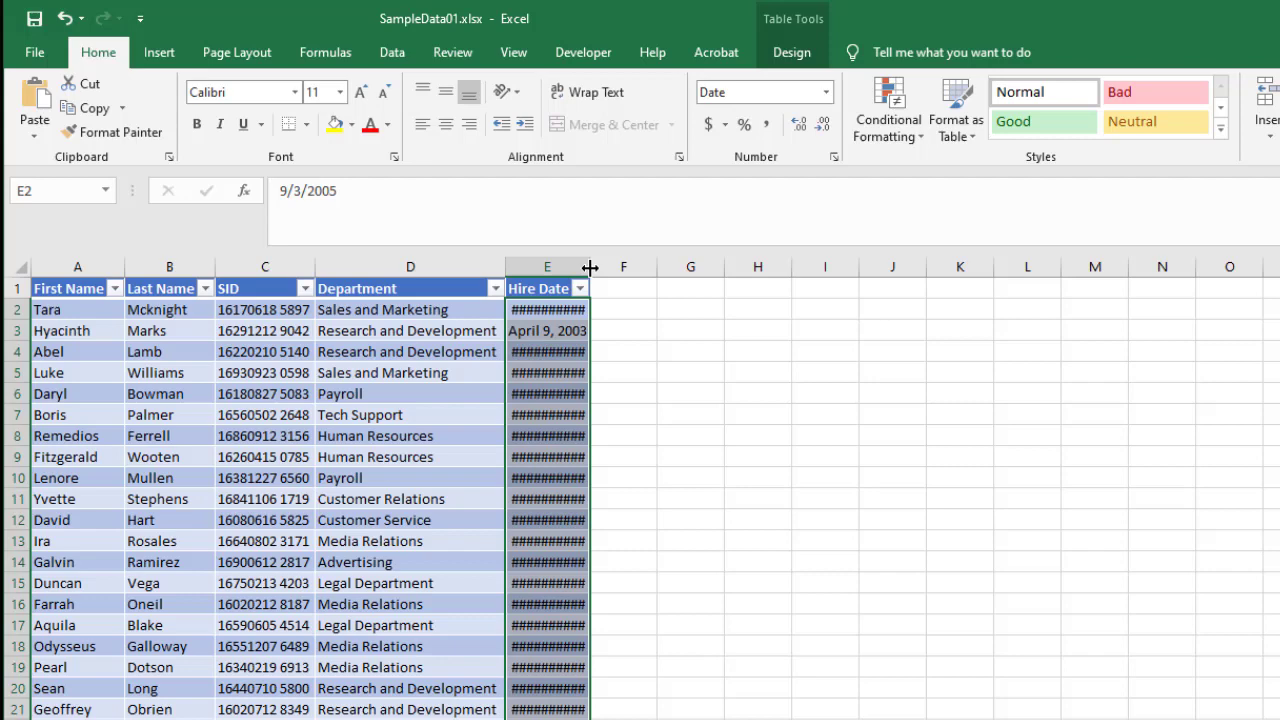
{"action": "double_click", "coordinate": [590, 267]}
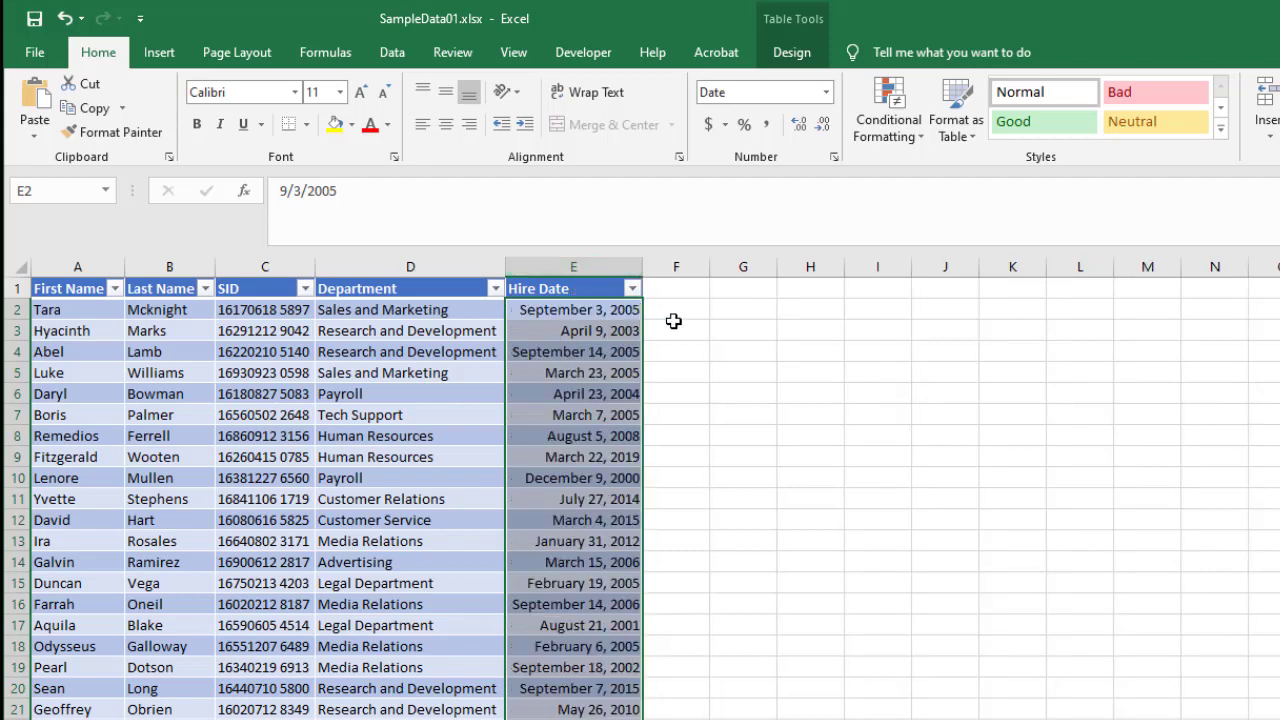
{"action": "left_click", "coordinate": [682, 375]}
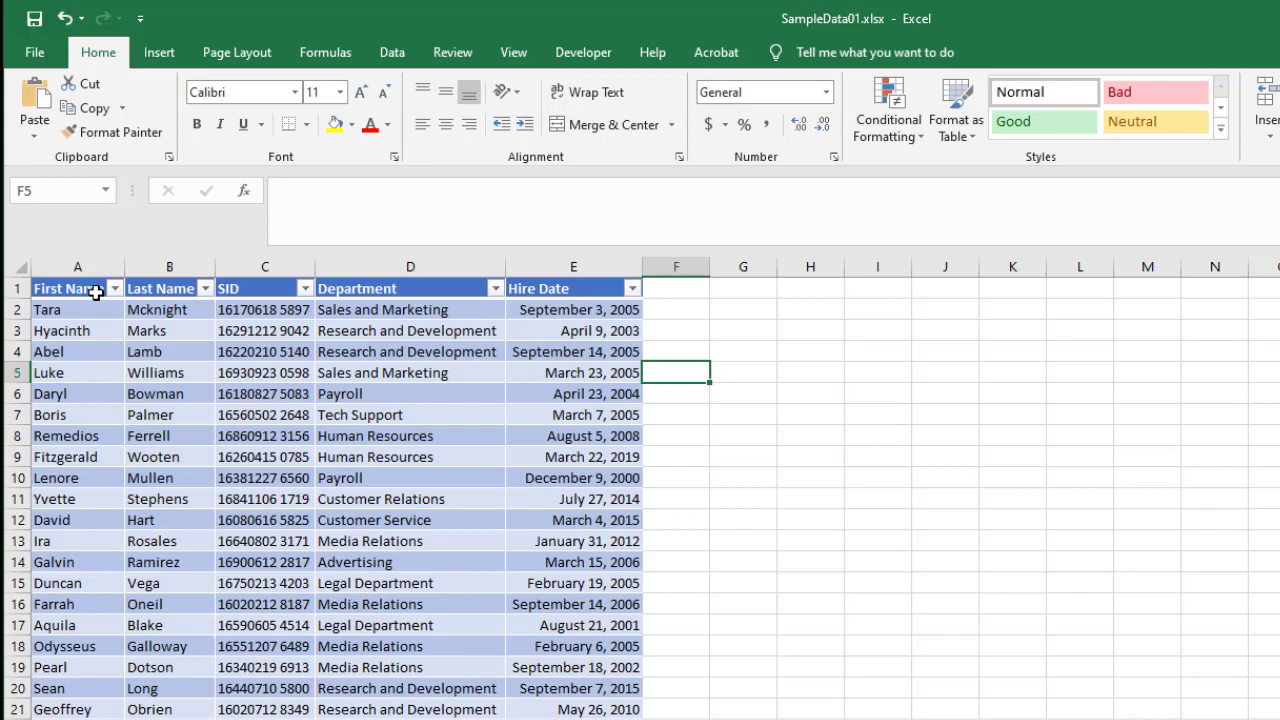
Insert a new empty row above the table's header row.
{"action": "left_click", "coordinate": [18, 288]}
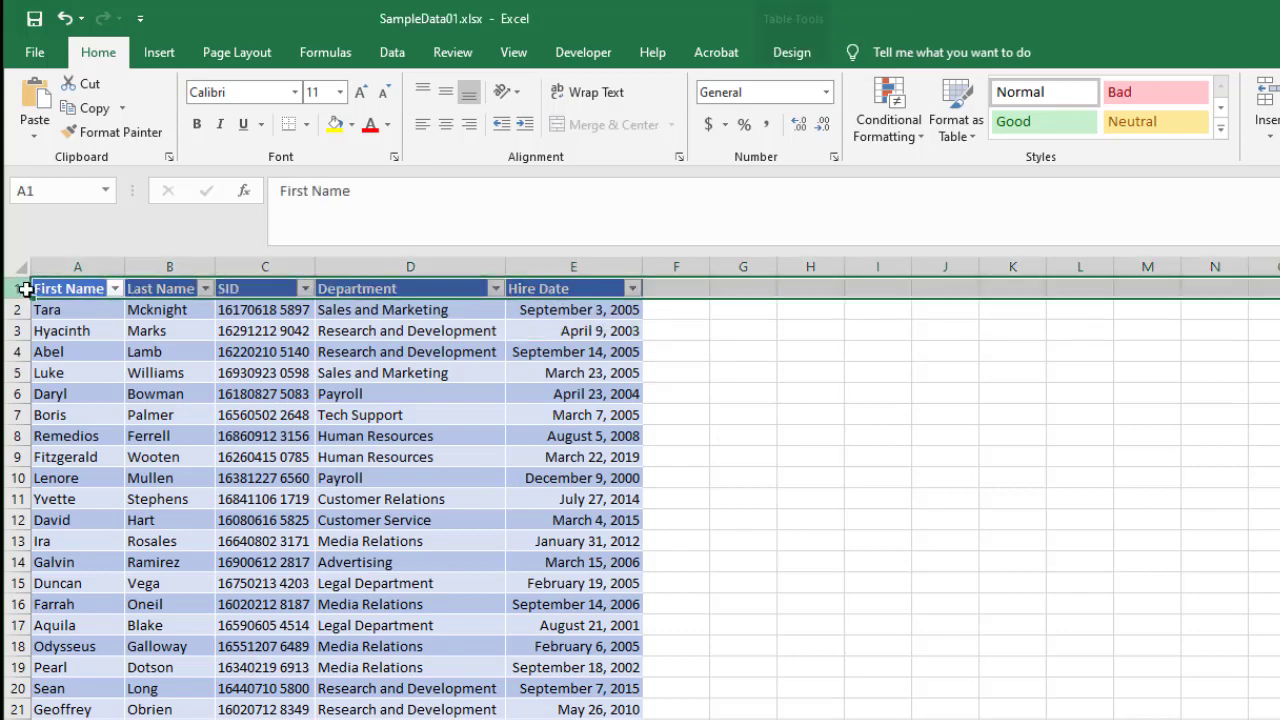
{"action": "right_click", "coordinate": [24, 289]}
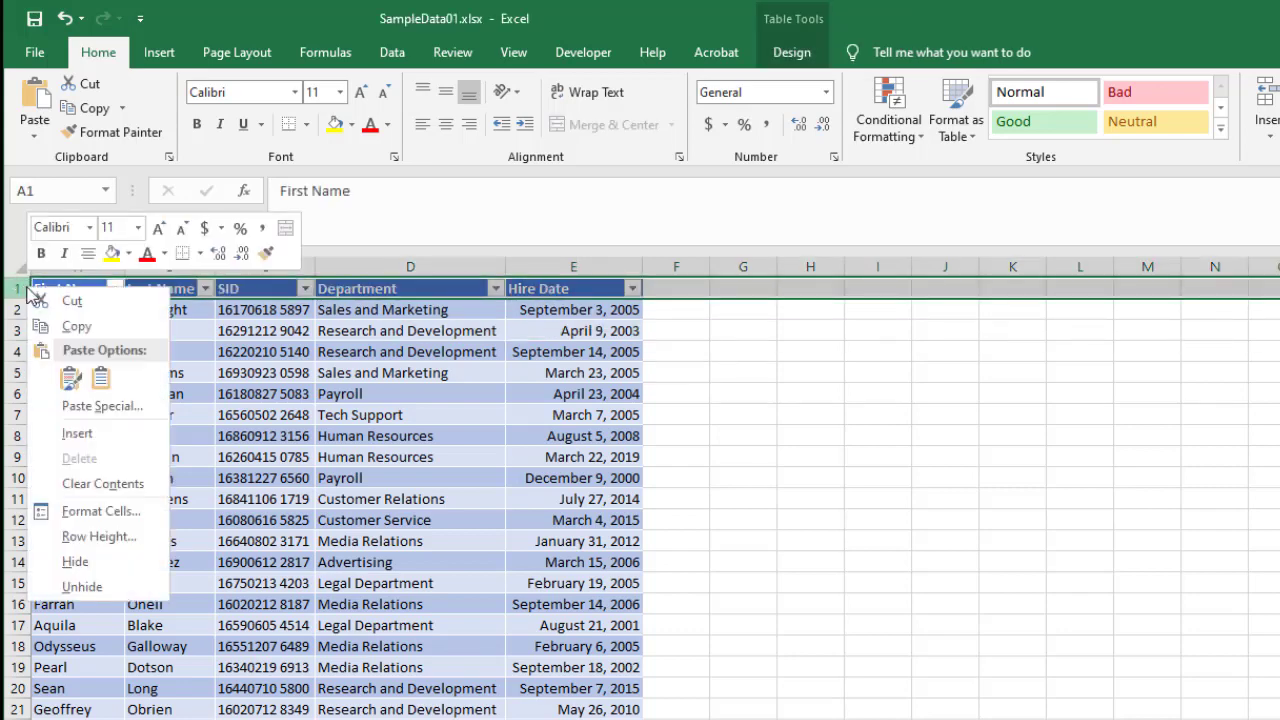
{"action": "left_click", "coordinate": [77, 435]}
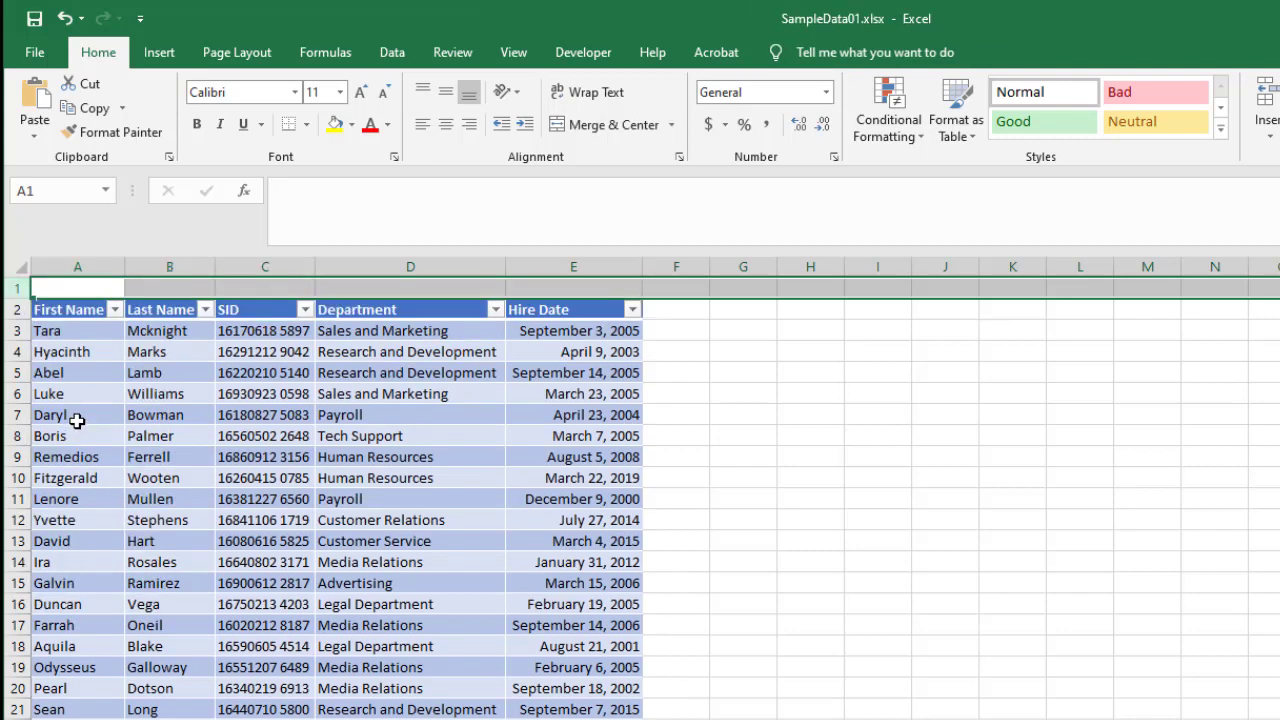
Enter the title 'Employee List' in cell A1.
{"action": "left_click", "coordinate": [130, 289]}
{"action": "left_click", "coordinate": [106, 289]}
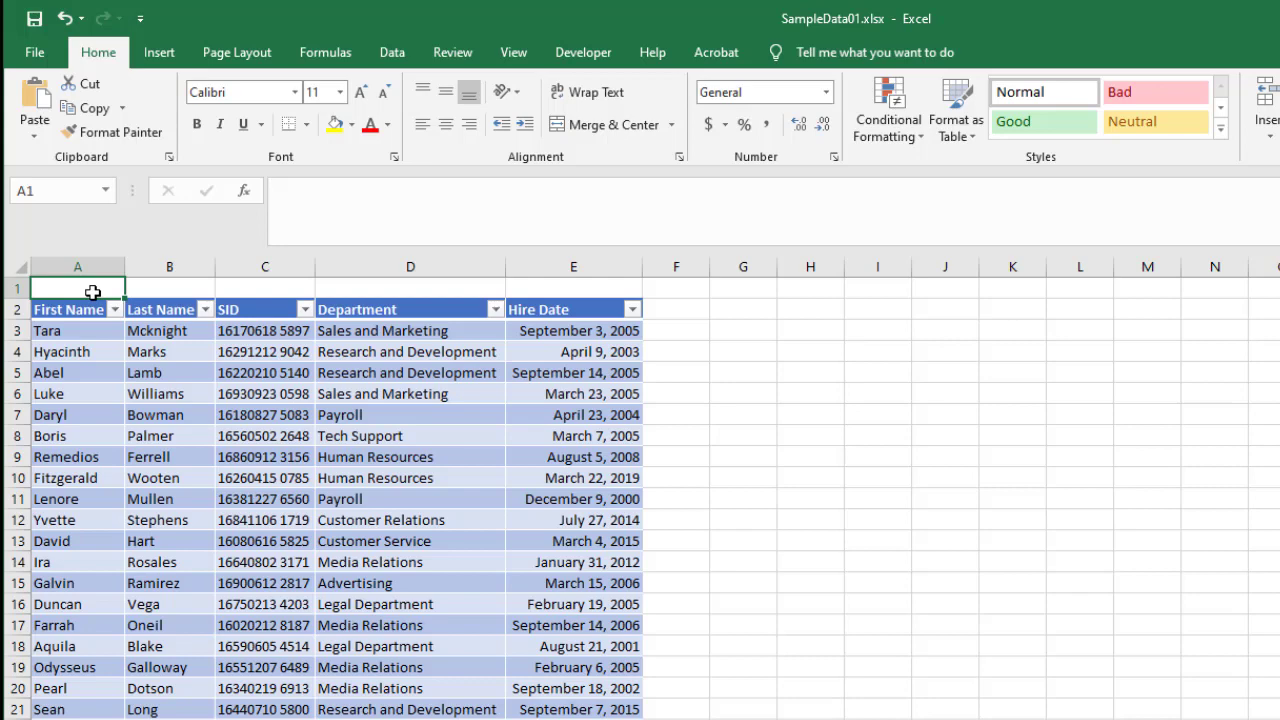
{"action": "type", "text": "Employee"}
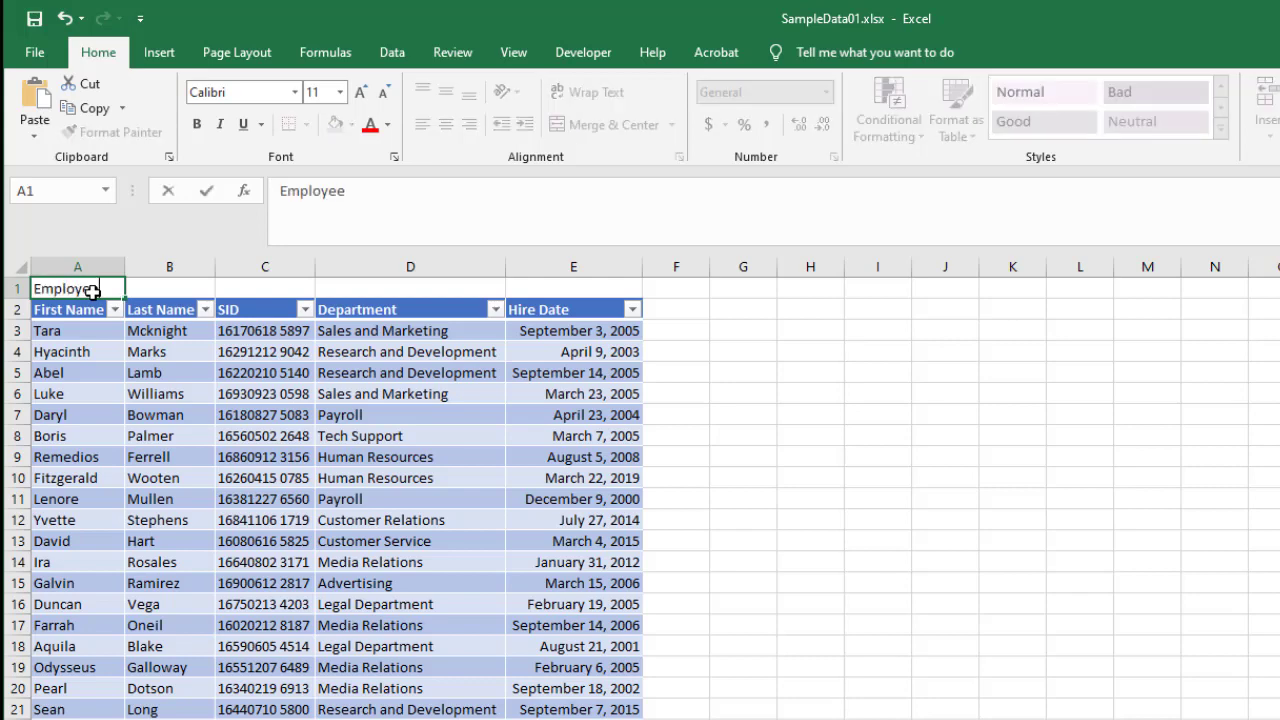
{"action": "type", "text": " List"}
{"action": "key", "text": "Return"}
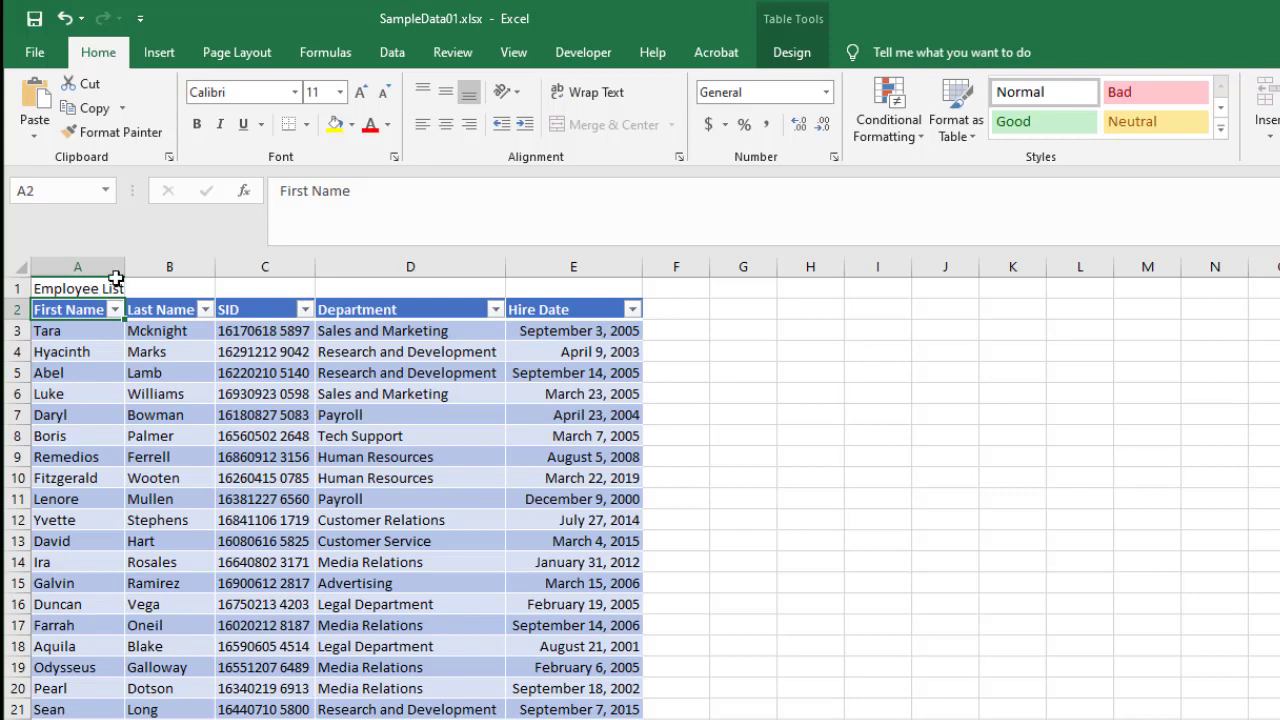
Set the 'Employee List' title in A1 to 36-point font size.
{"action": "left_click", "coordinate": [86, 288]}
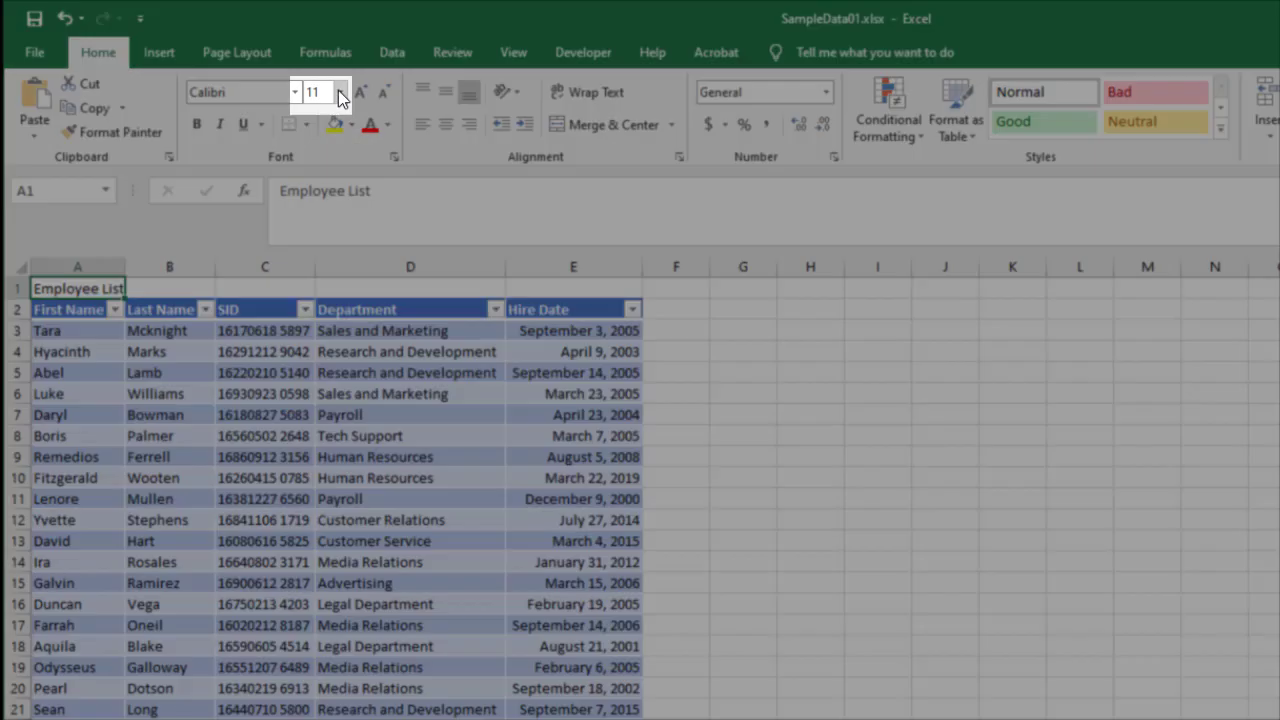
{"action": "left_click", "coordinate": [340, 93]}
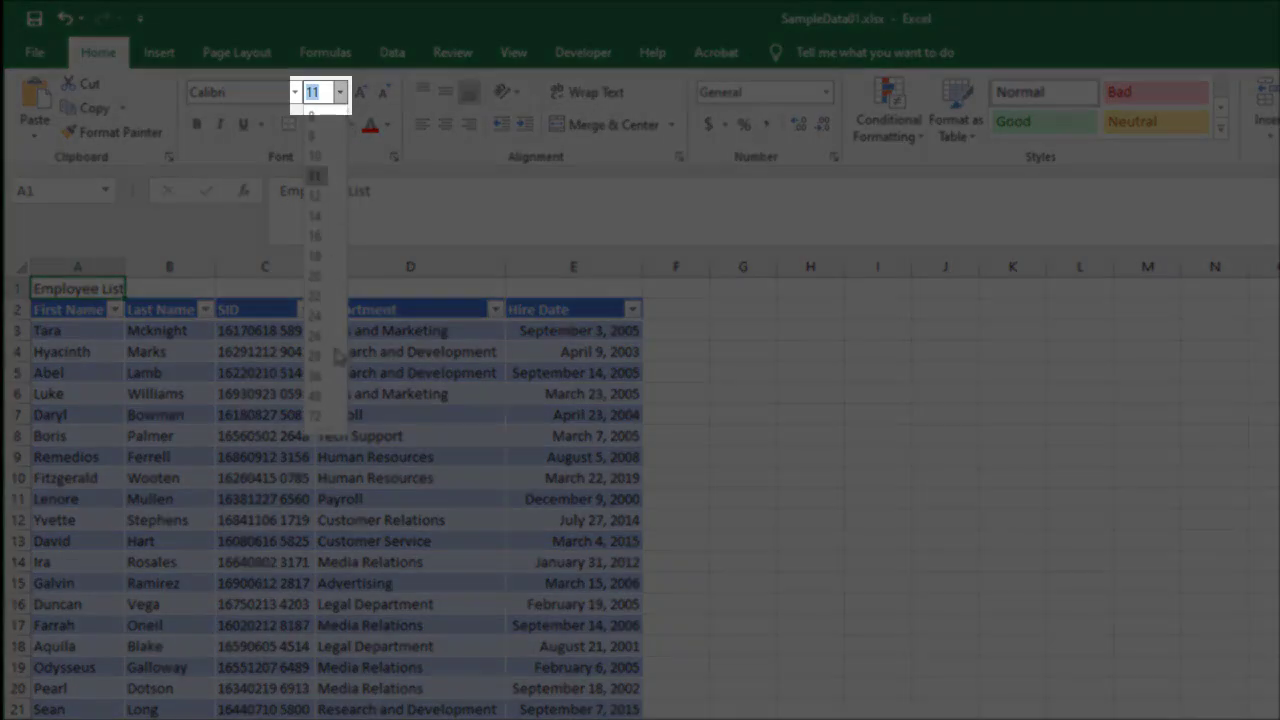
{"action": "left_click", "coordinate": [314, 376]}
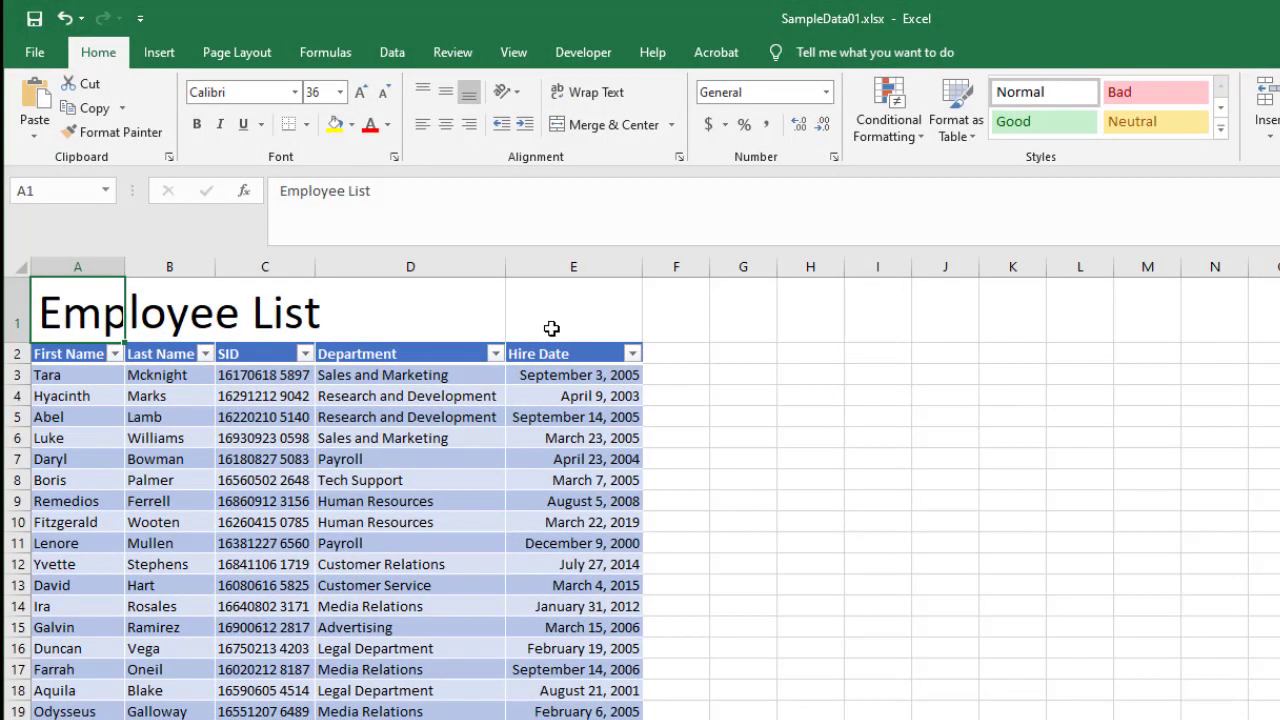
{"action": "left_click", "coordinate": [557, 323], "text": "shift"}
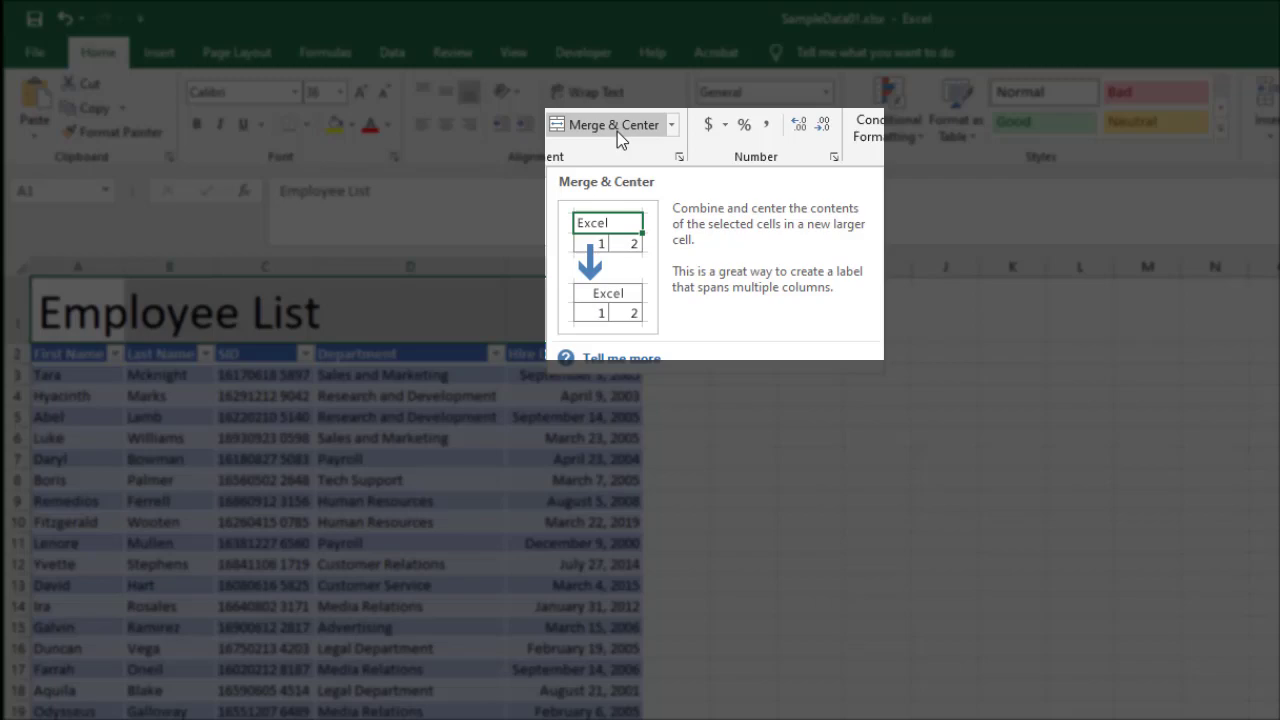
Merge and center the 'Employee List' title across A1:E1.
{"action": "left_click", "coordinate": [617, 131]}
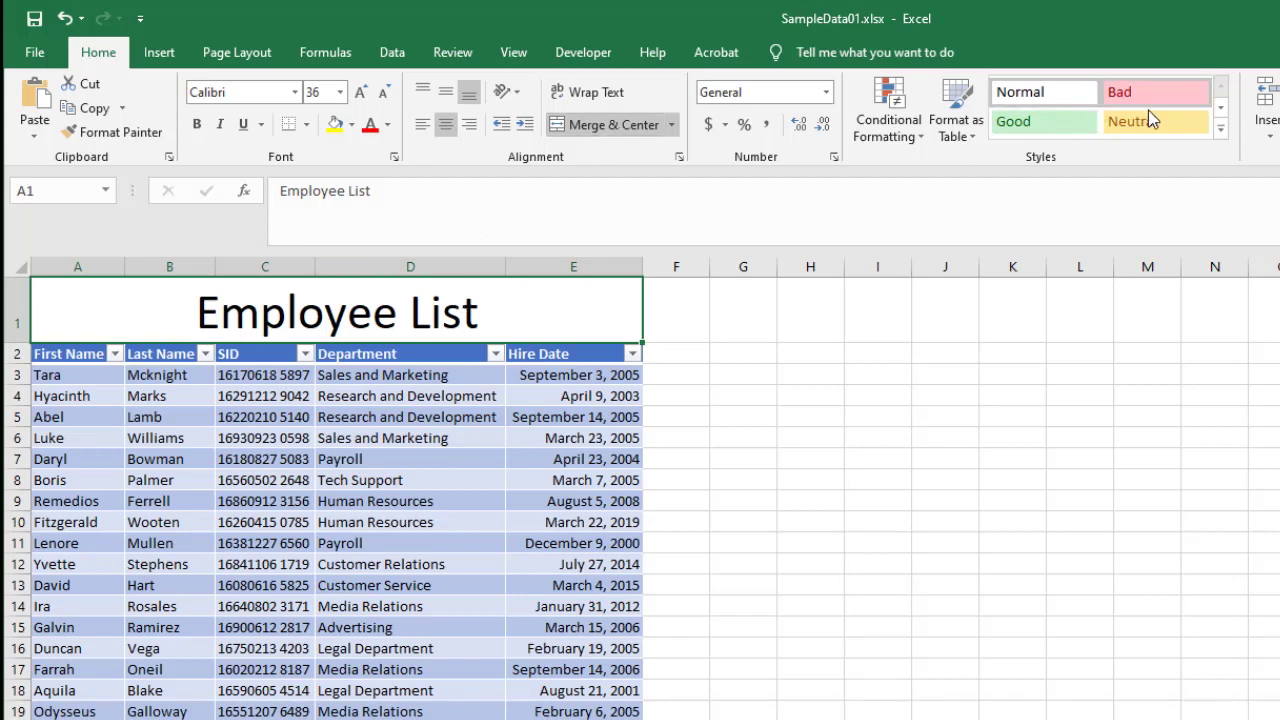
Give the merged title a blue-grey Titles and Headings cell style.
{"action": "left_click", "coordinate": [1202, 102]}
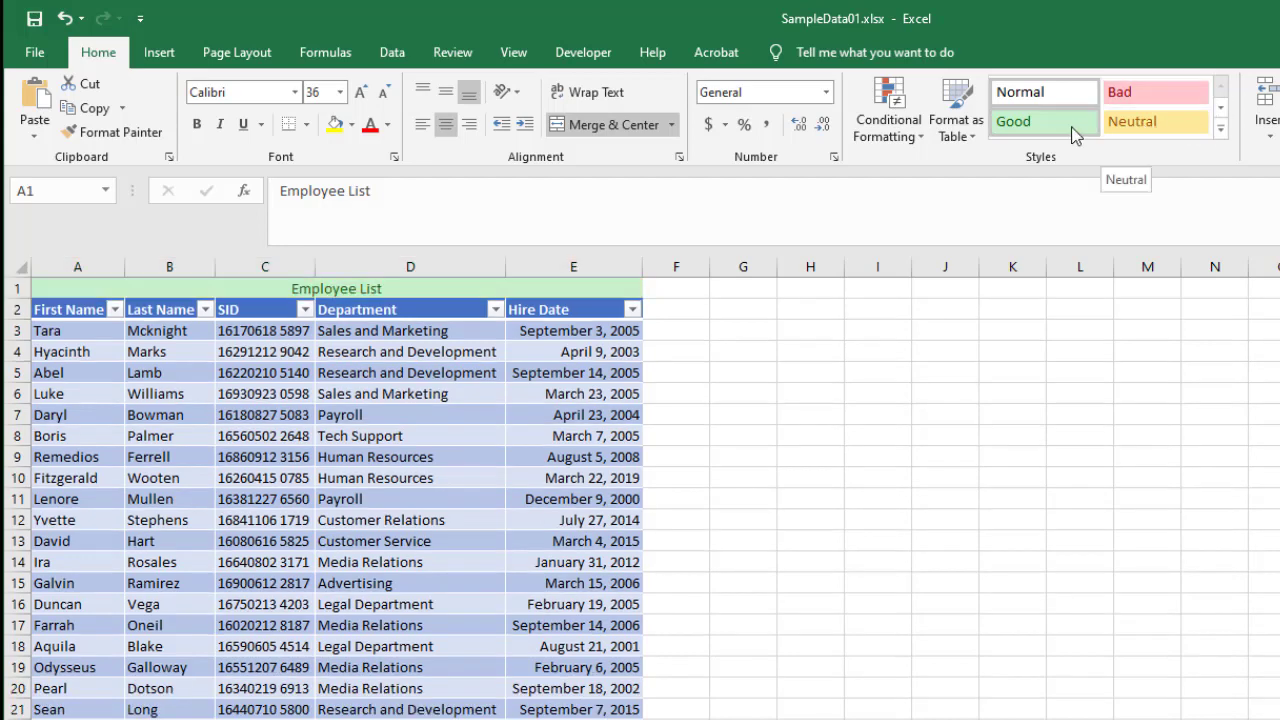
{"action": "left_click", "coordinate": [1220, 128]}
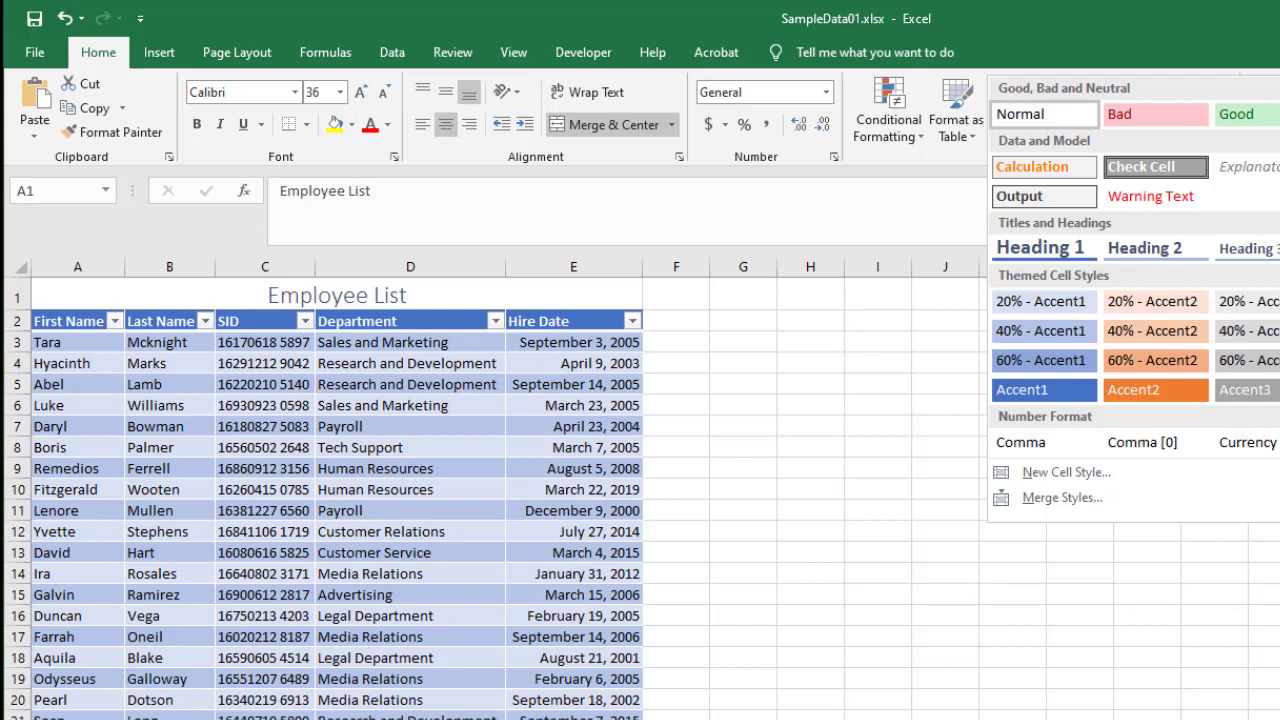
{"action": "key", "text": "Escape"}
{"action": "left_click", "coordinate": [1050, 365]}
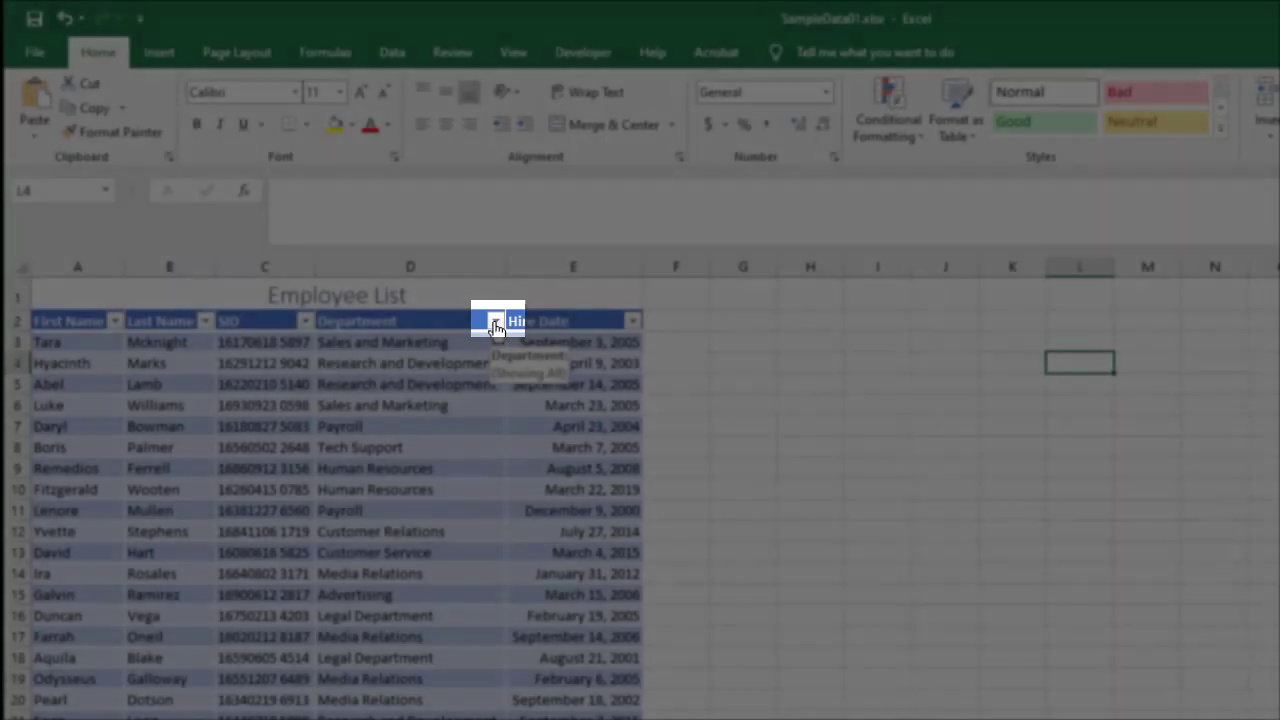
Filter the Department column to show only Finances employees.
{"action": "left_click", "coordinate": [494, 321]}
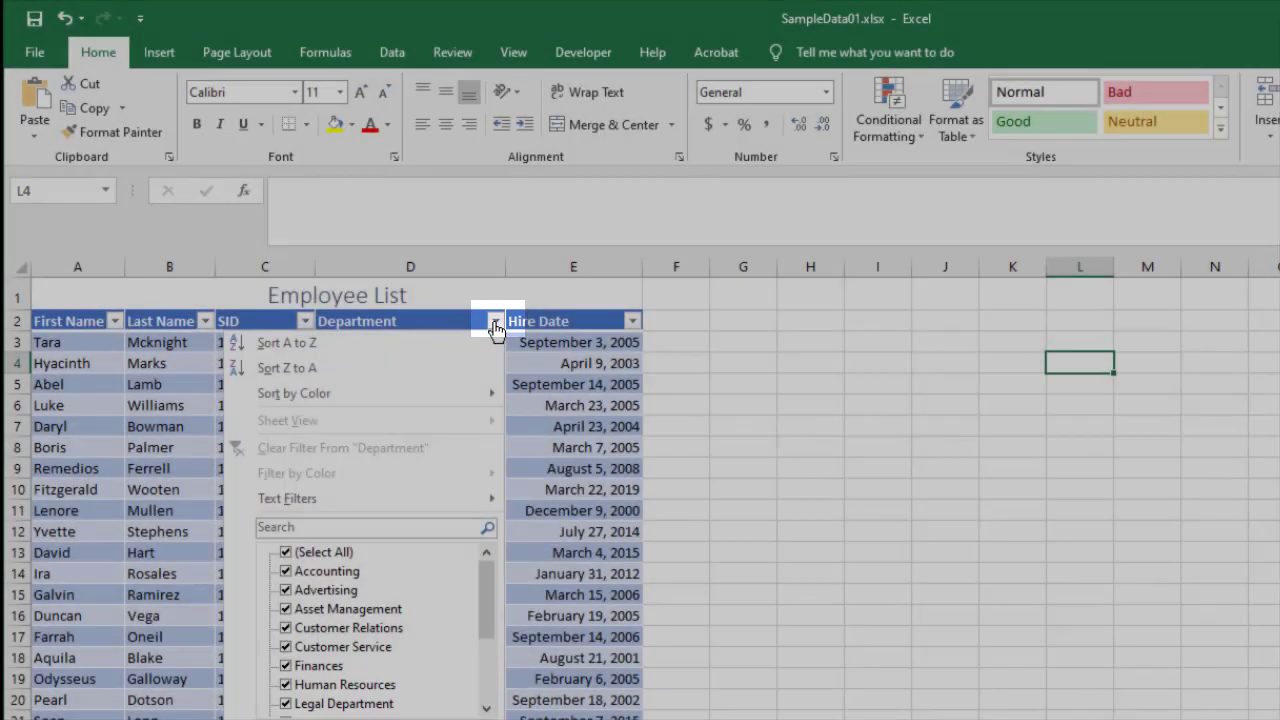
{"action": "mouse_move", "coordinate": [486, 580]}
{"action": "left_mouse_down"}
{"action": "mouse_move", "coordinate": [500, 637]}
{"action": "mouse_move", "coordinate": [506, 574]}
{"action": "left_mouse_up"}
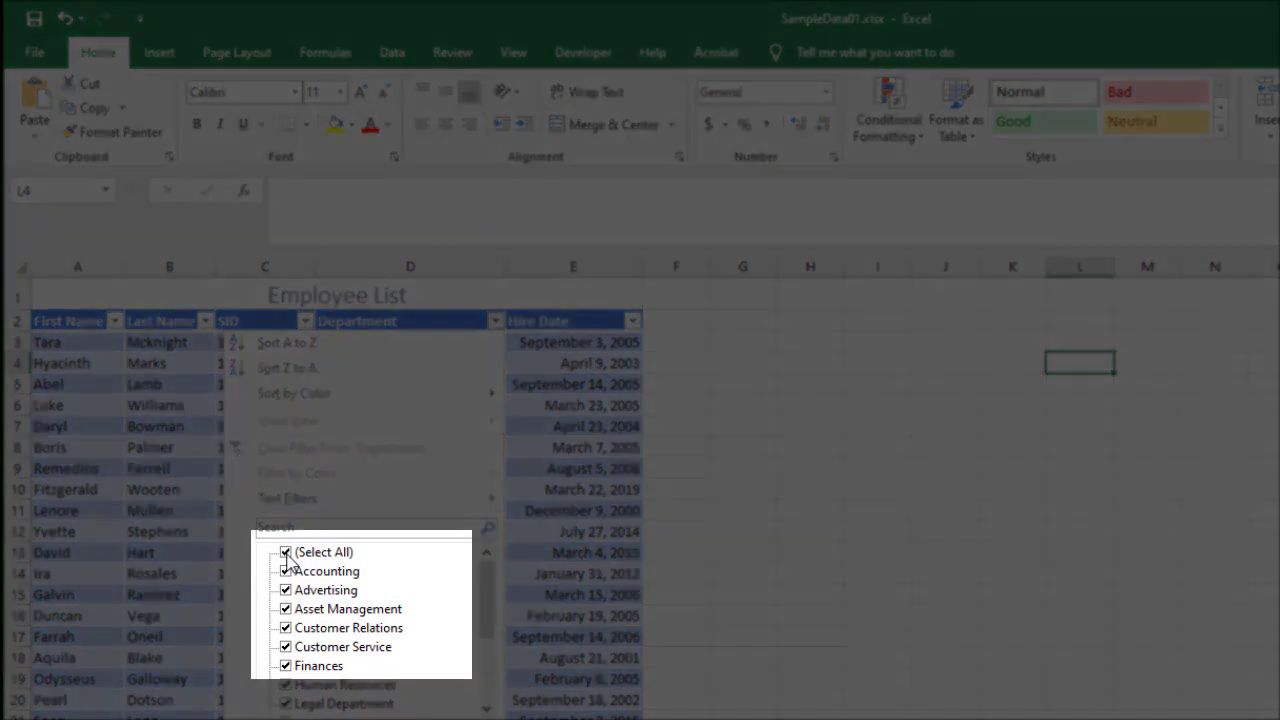
{"action": "left_click", "coordinate": [287, 553]}
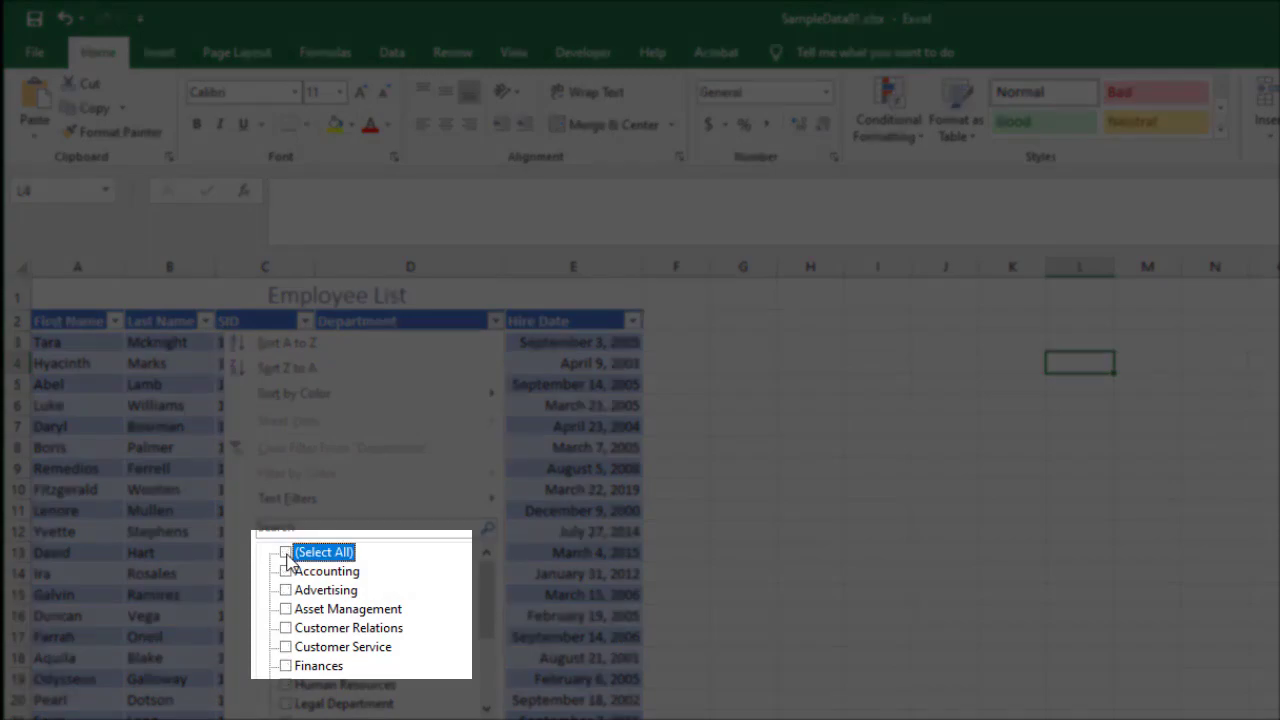
{"action": "left_click", "coordinate": [287, 666]}
{"action": "left_click", "coordinate": [287, 666]}
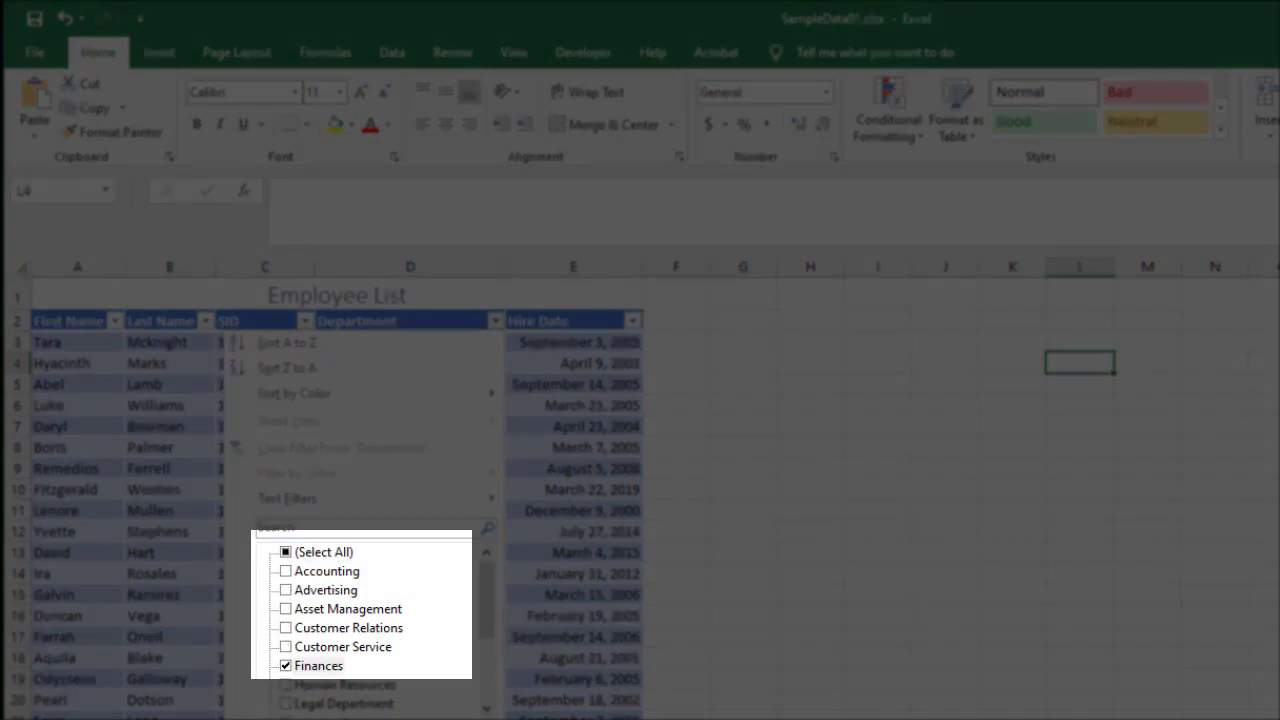
{"action": "key", "text": "Return"}
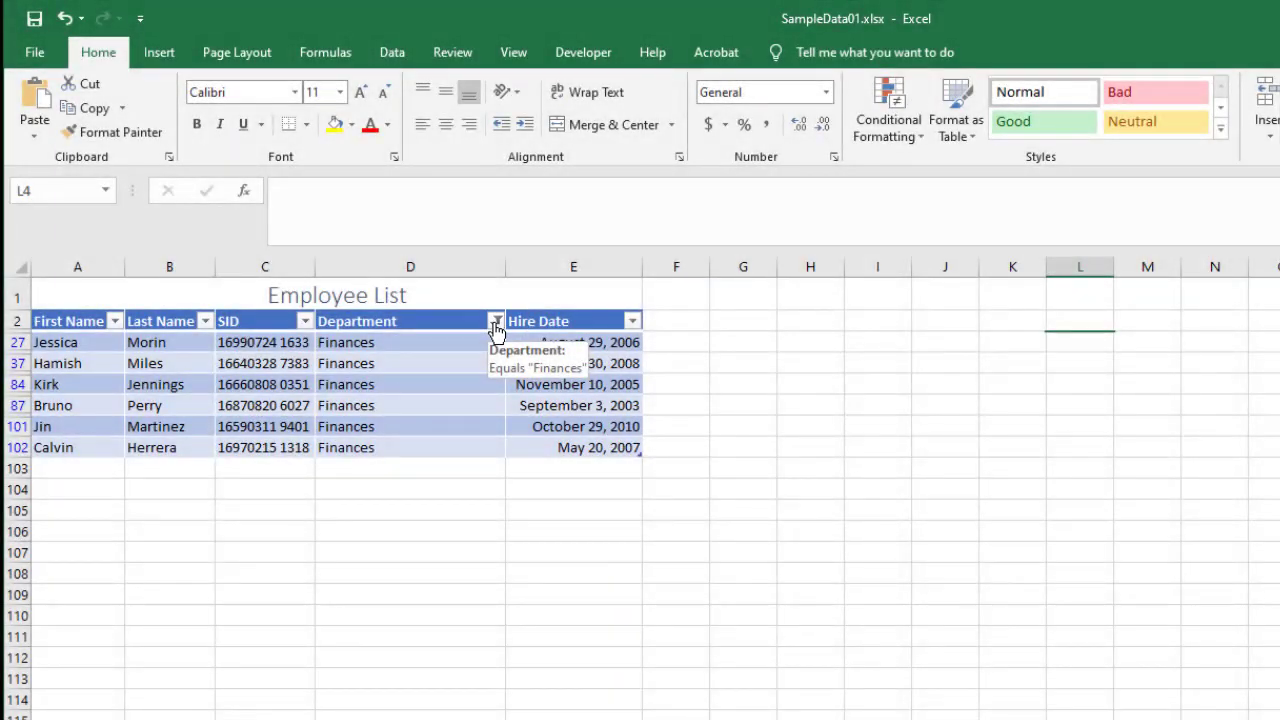
Filter Department to Customer Relations and Customer Service, then clear the filter to show all rows.
{"action": "left_click", "coordinate": [496, 322]}
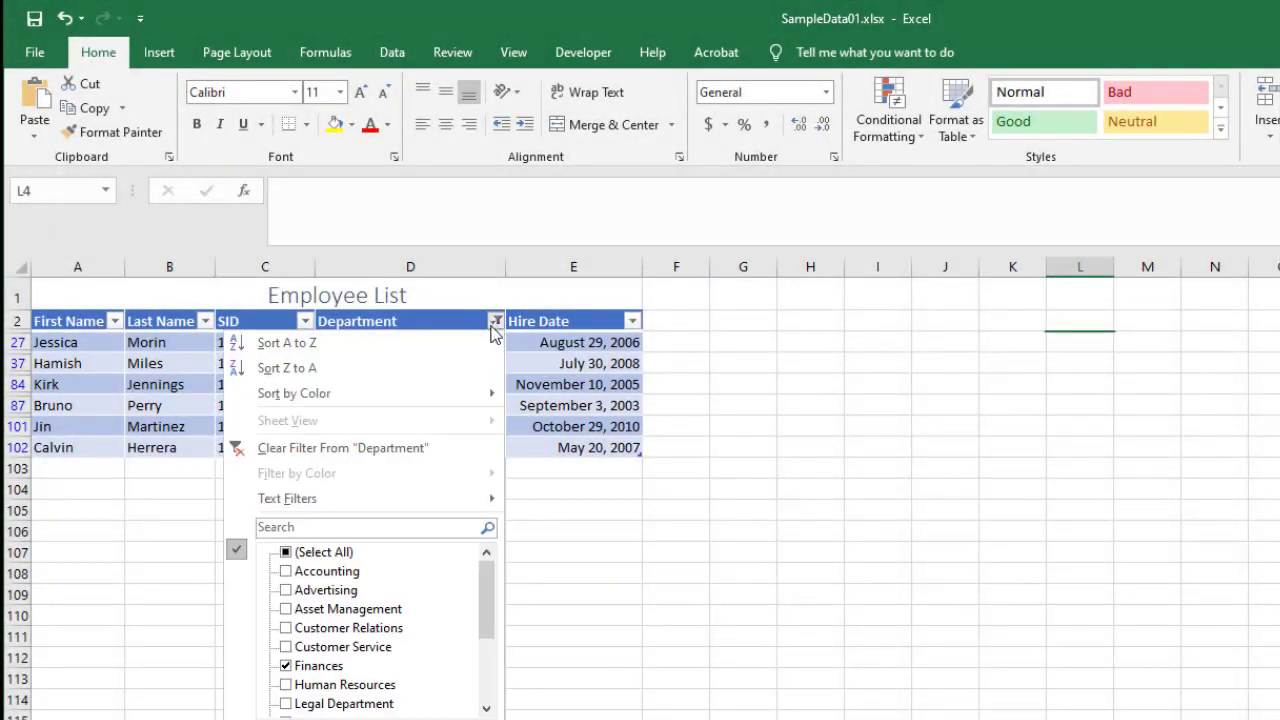
{"action": "left_click", "coordinate": [286, 668]}
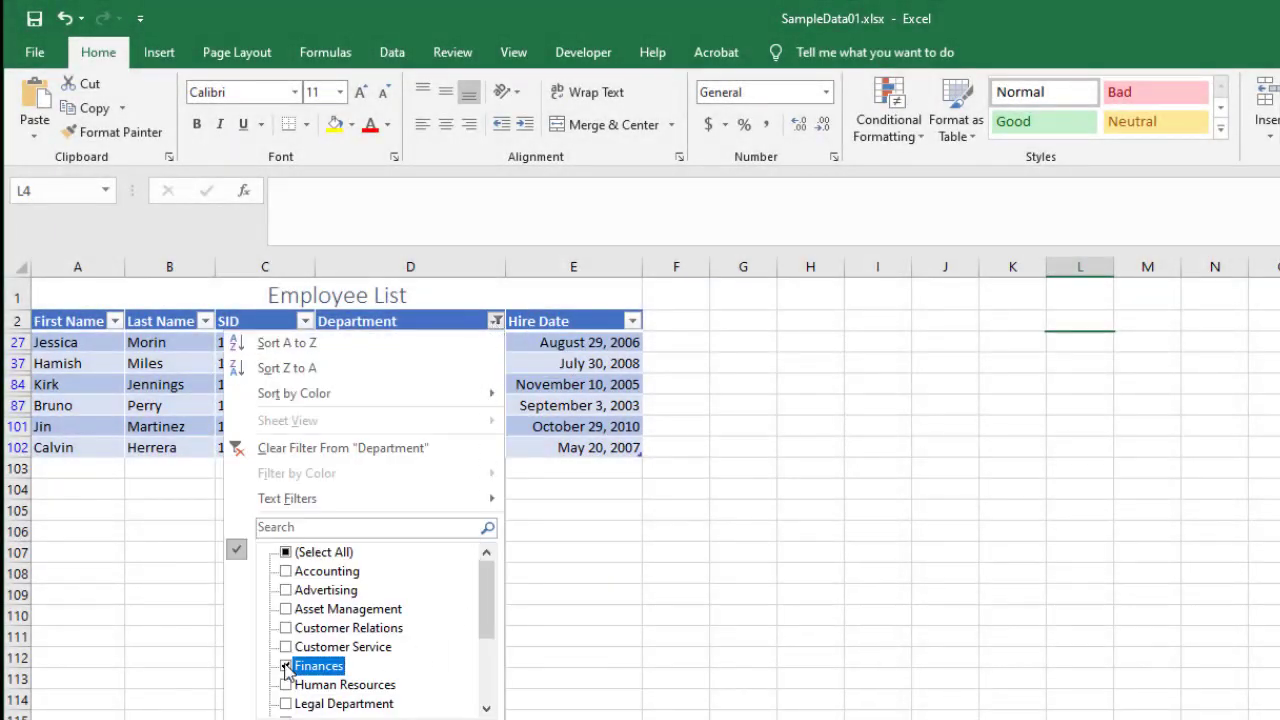
{"action": "left_click", "coordinate": [285, 628]}
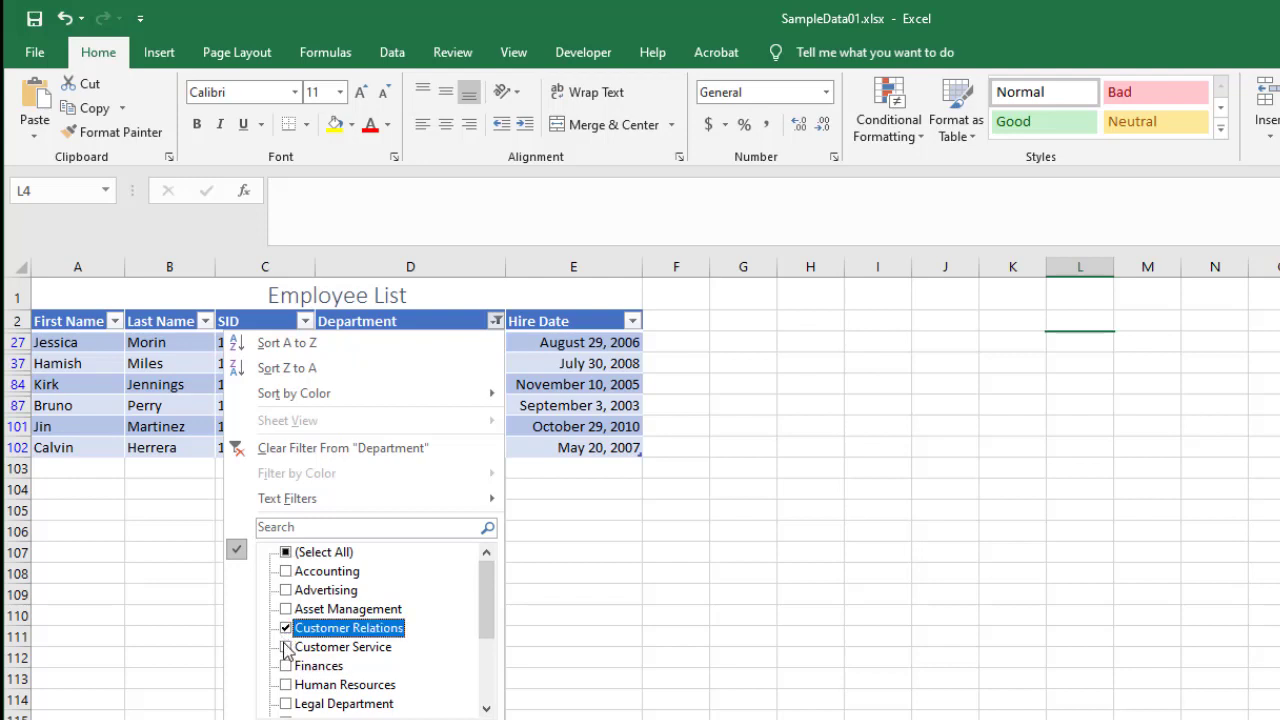
{"action": "left_click", "coordinate": [286, 647]}
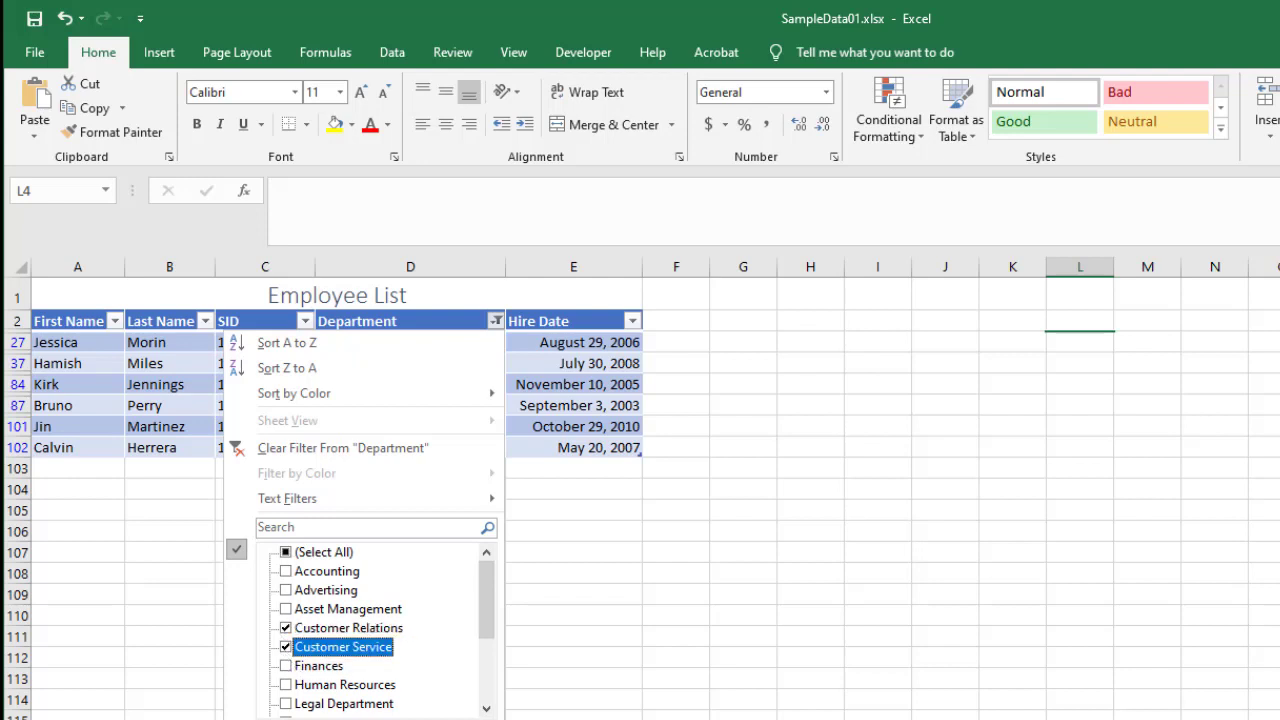
{"action": "key", "text": "Return"}
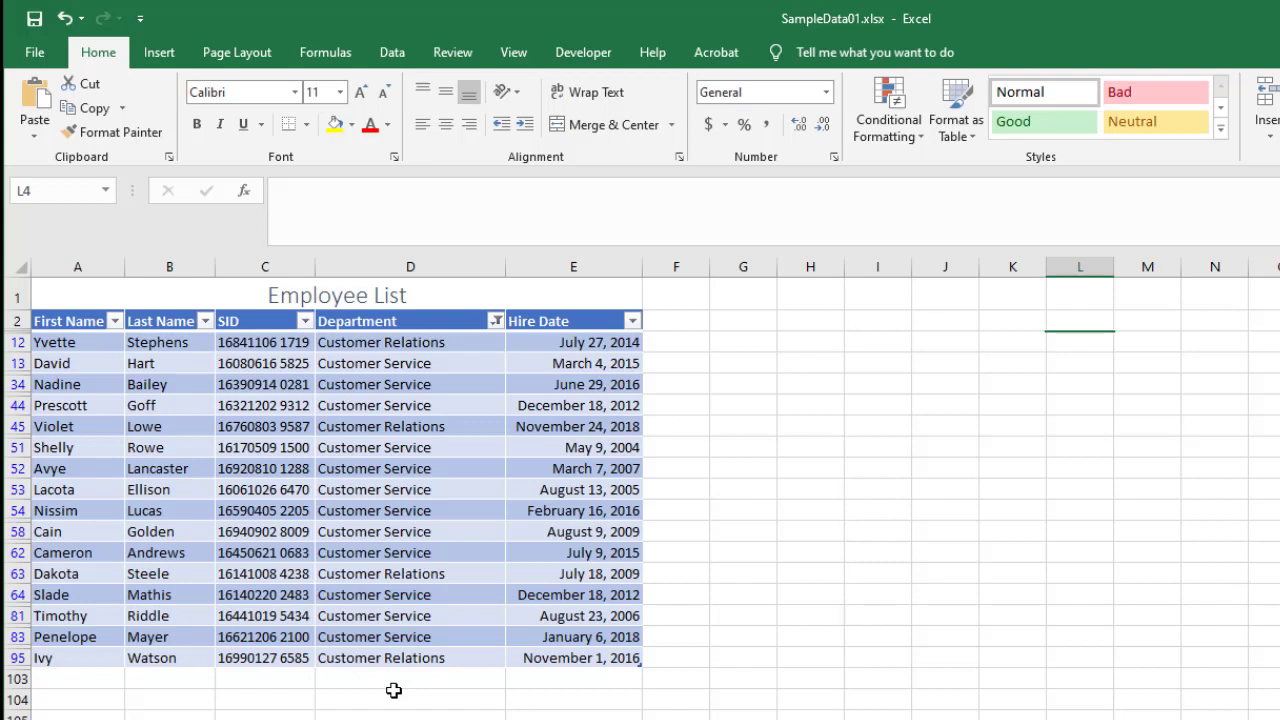
{"action": "left_click", "coordinate": [495, 320]}
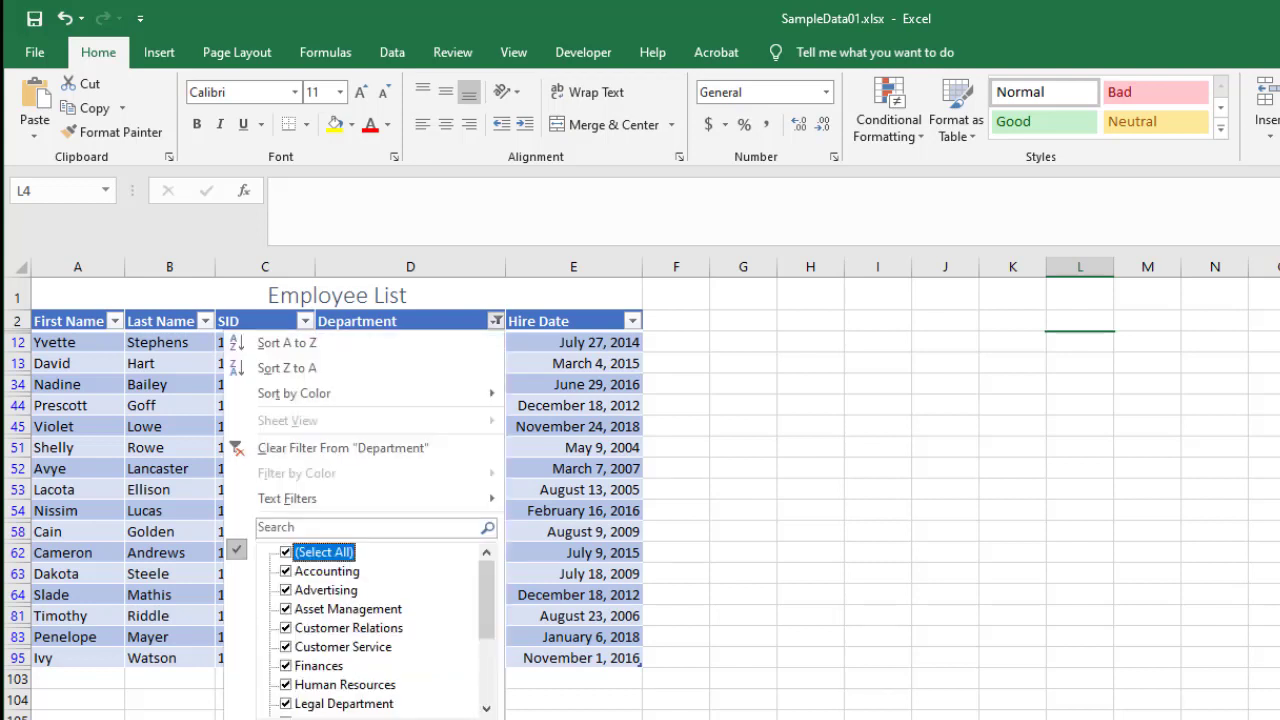
{"action": "key", "text": "Return"}
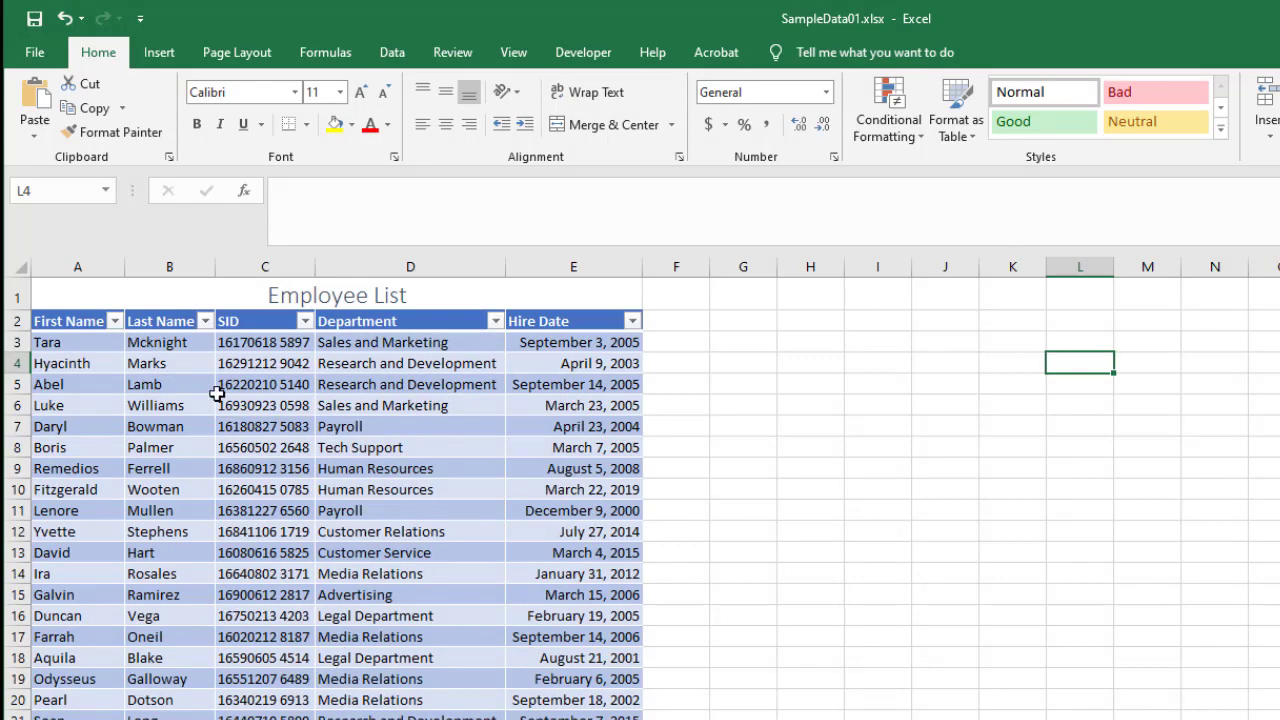
{"action": "left_click", "coordinate": [205, 321]}
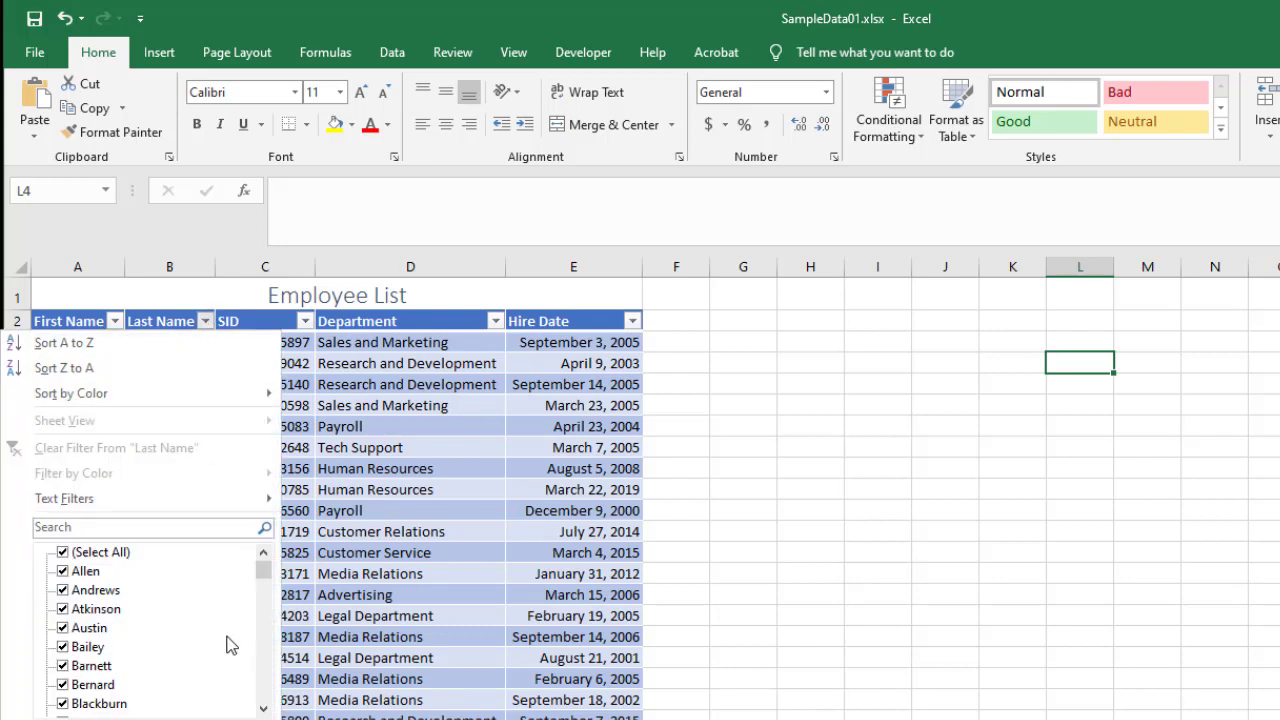
{"action": "left_click", "coordinate": [181, 527]}
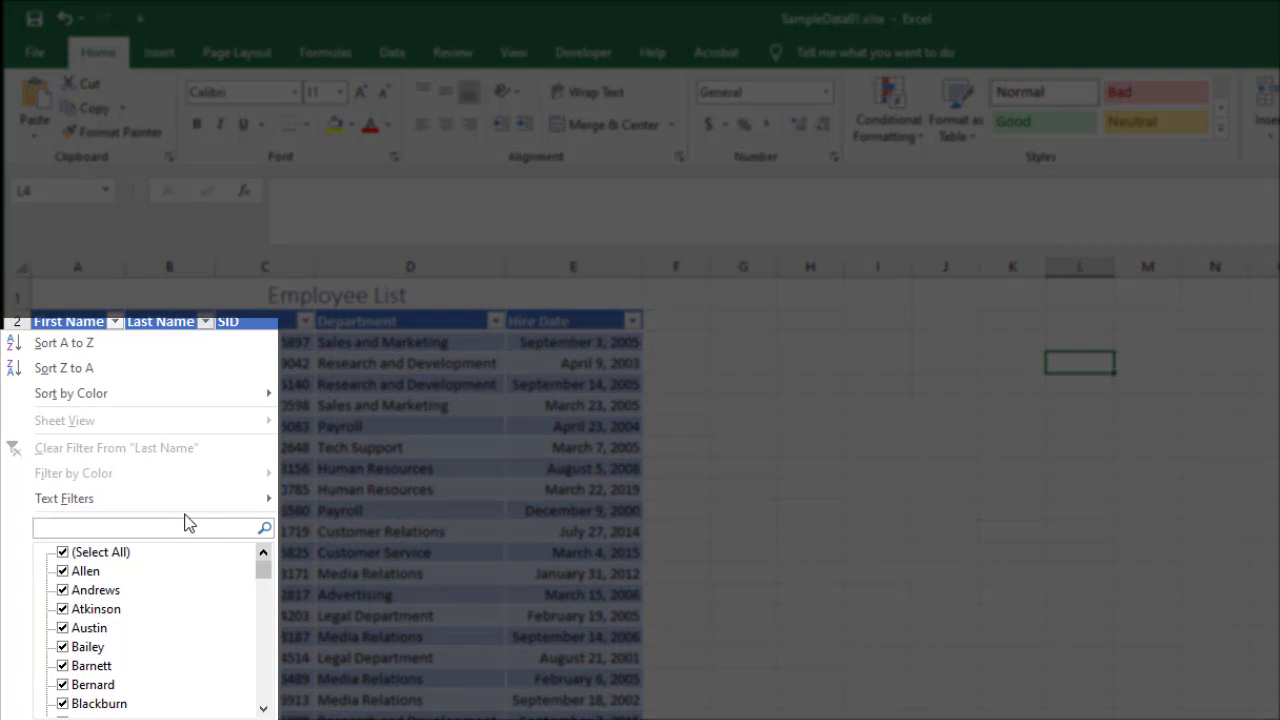
{"action": "type", "text": "Ma"}
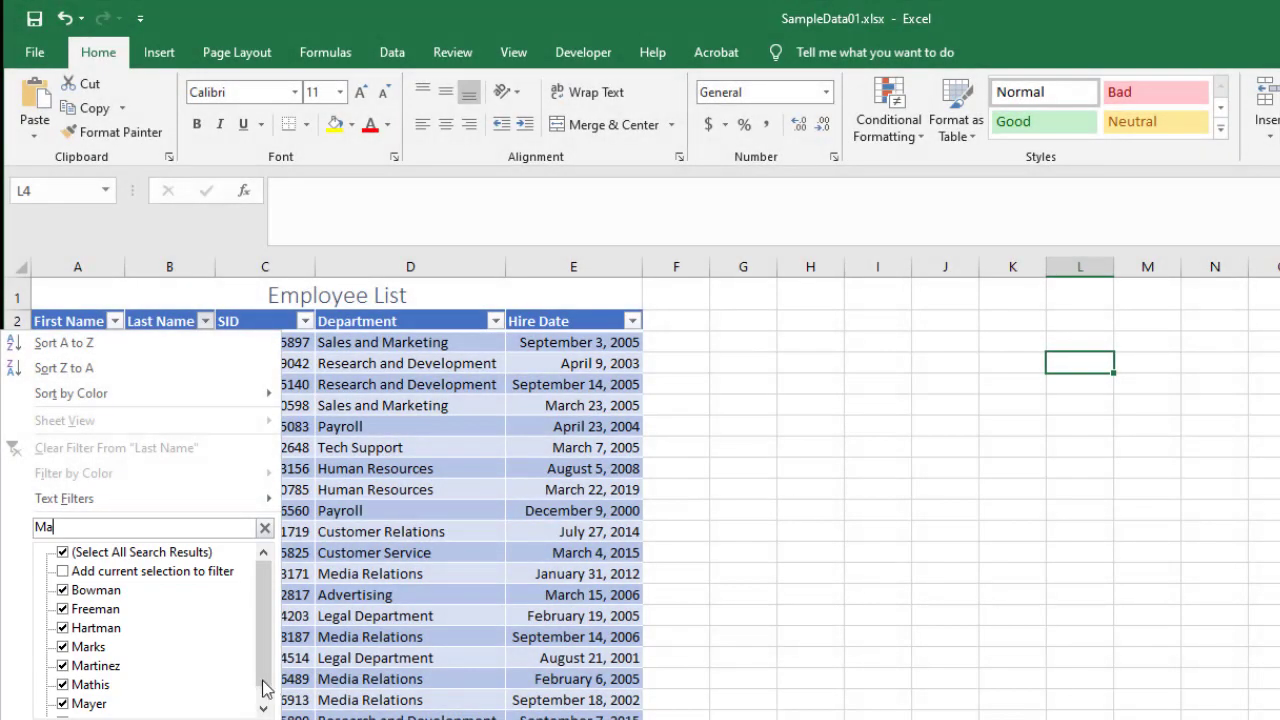
{"action": "left_click", "coordinate": [264, 708]}
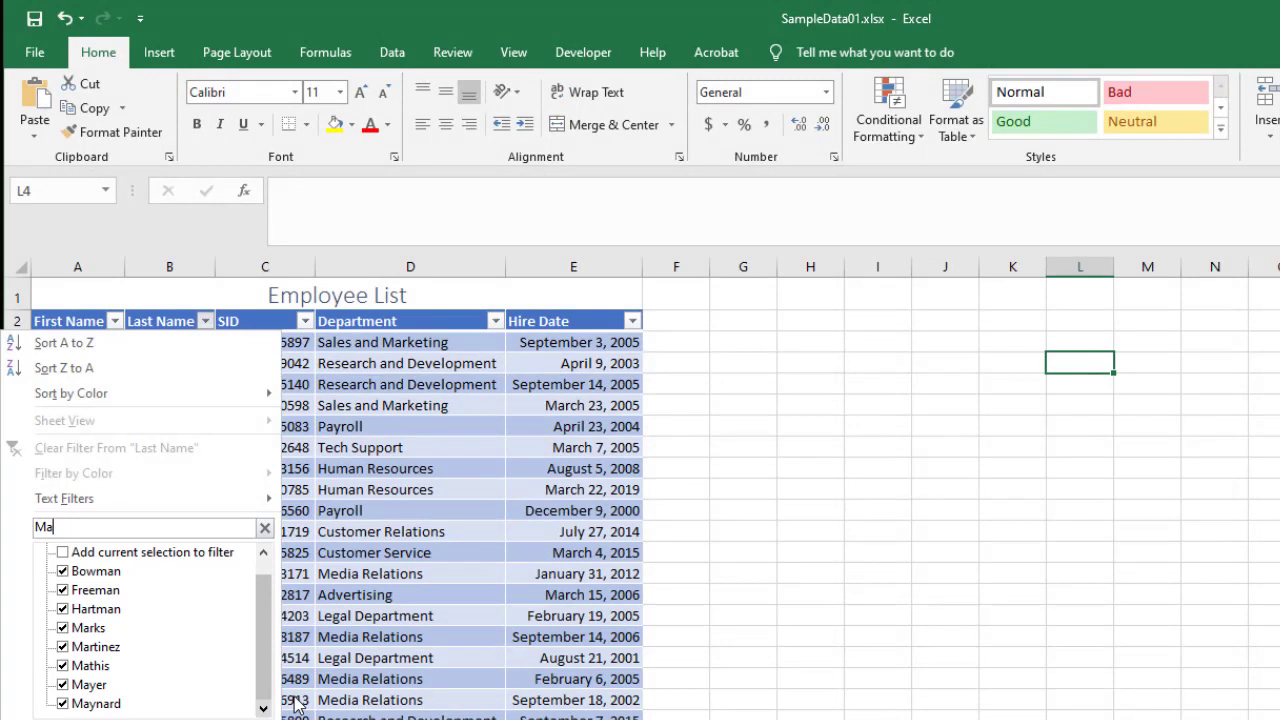
{"action": "type", "text": "y"}
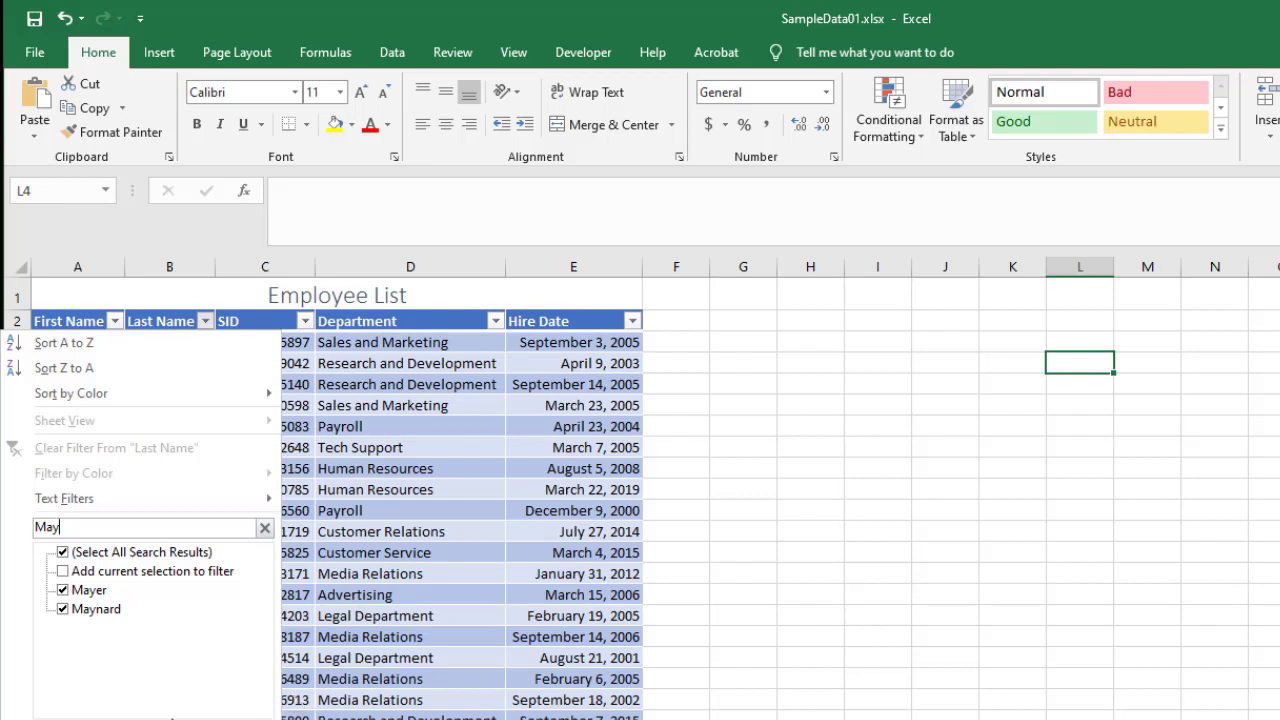
{"action": "left_click", "coordinate": [62, 553]}
{"action": "left_click", "coordinate": [63, 590]}
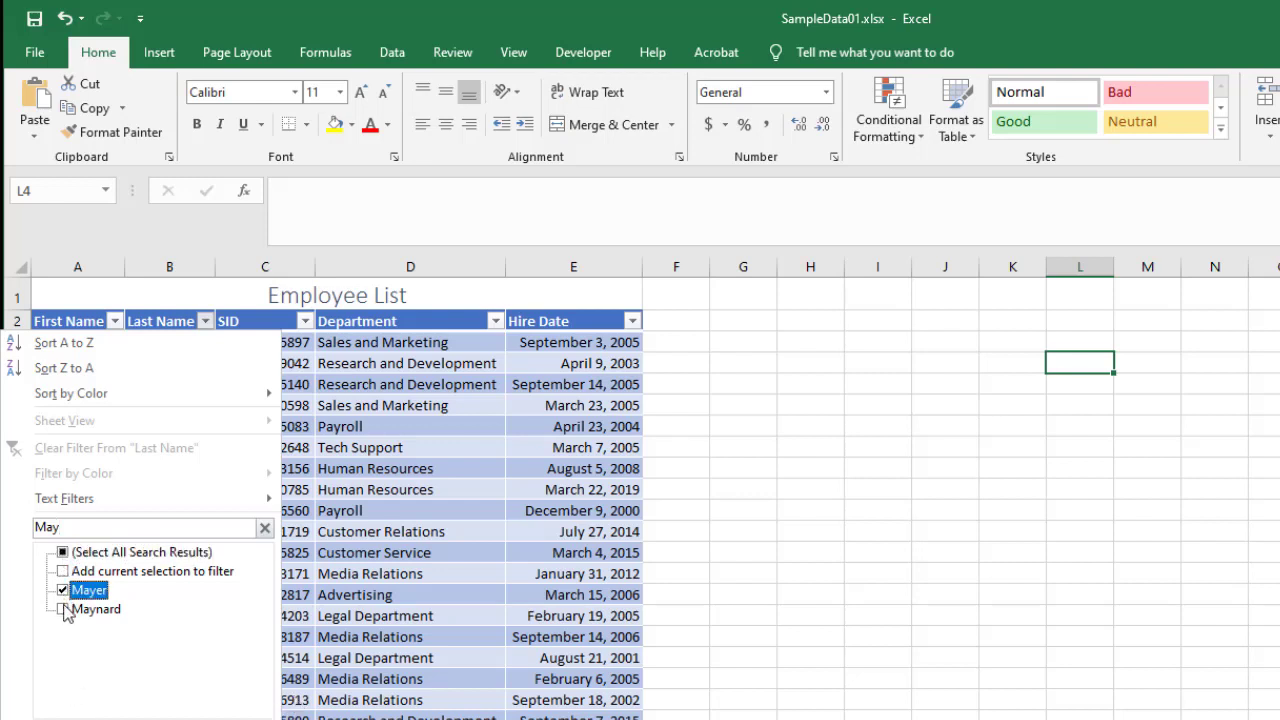
{"action": "left_click", "coordinate": [63, 609]}
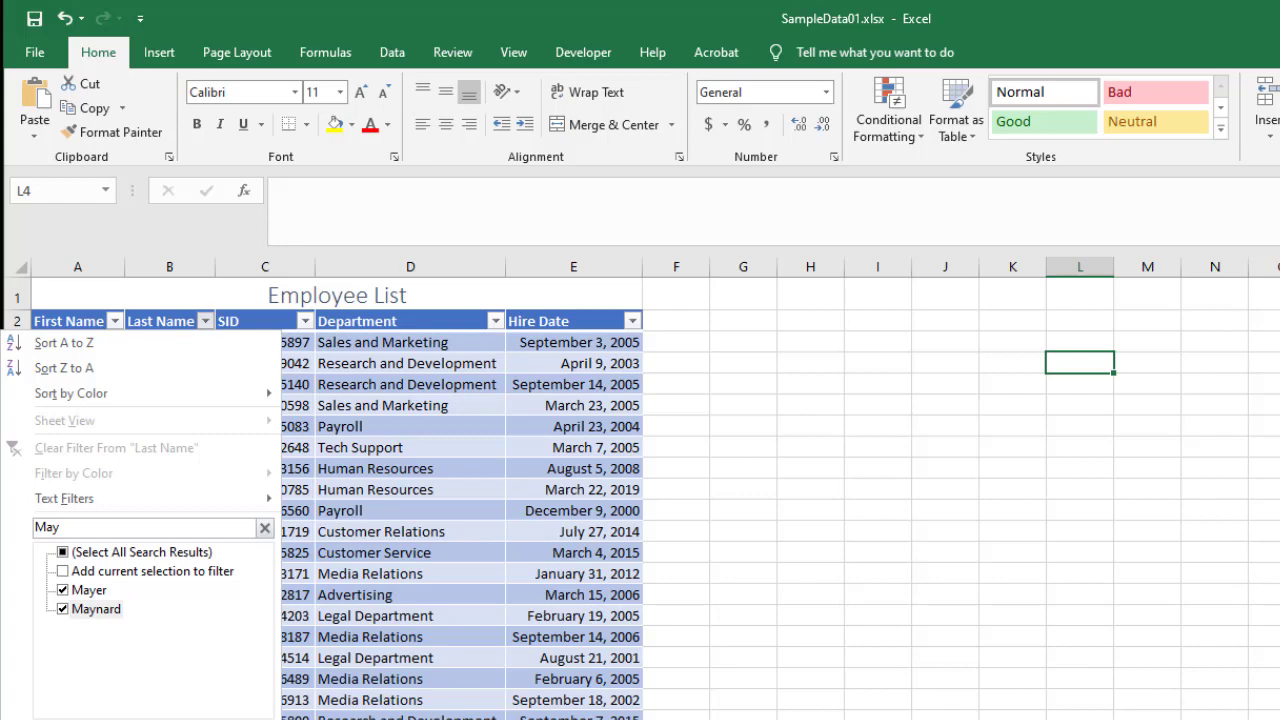
{"action": "key", "text": "Return"}
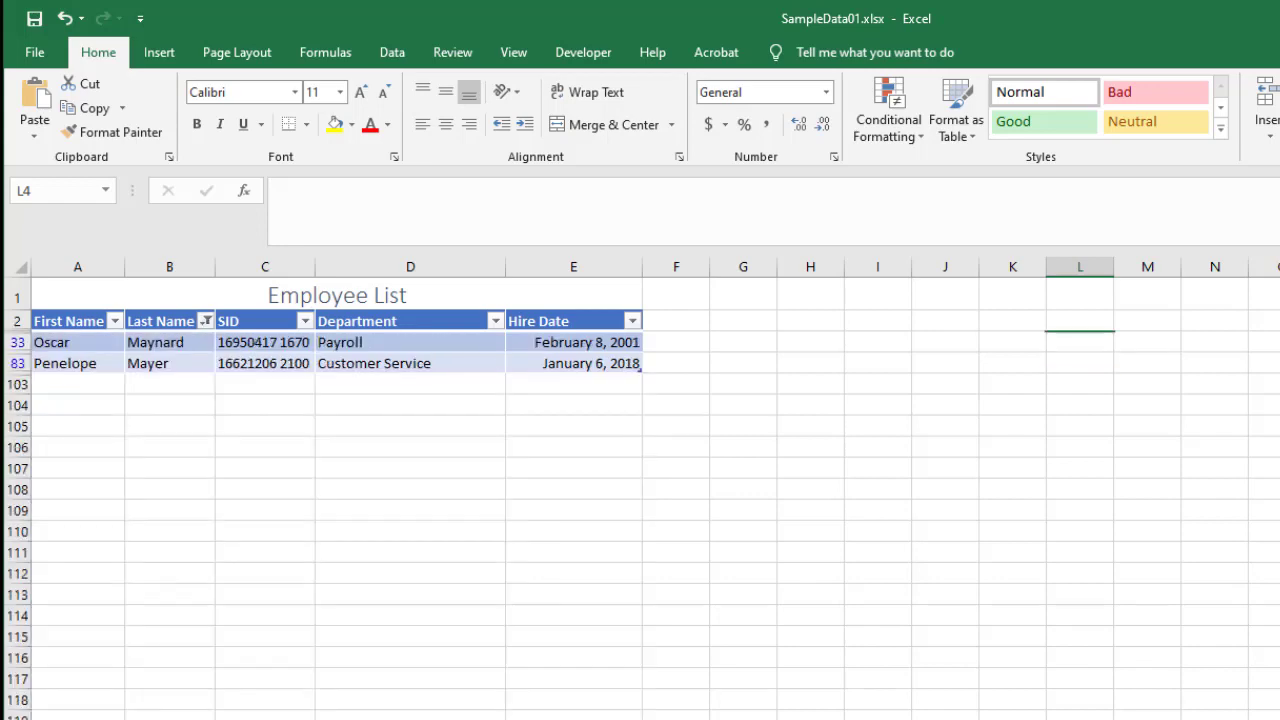
{"action": "left_click", "coordinate": [206, 322]}
{"action": "left_click", "coordinate": [63, 552]}
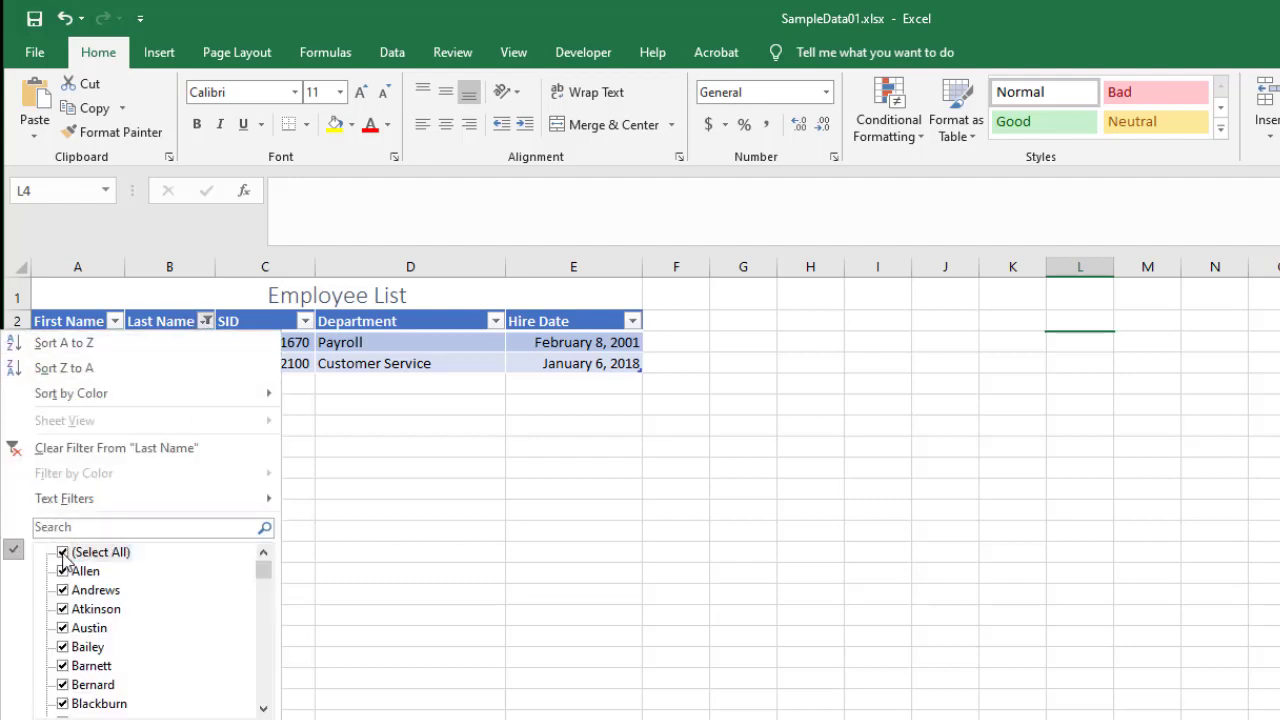
{"action": "key", "text": "Return"}
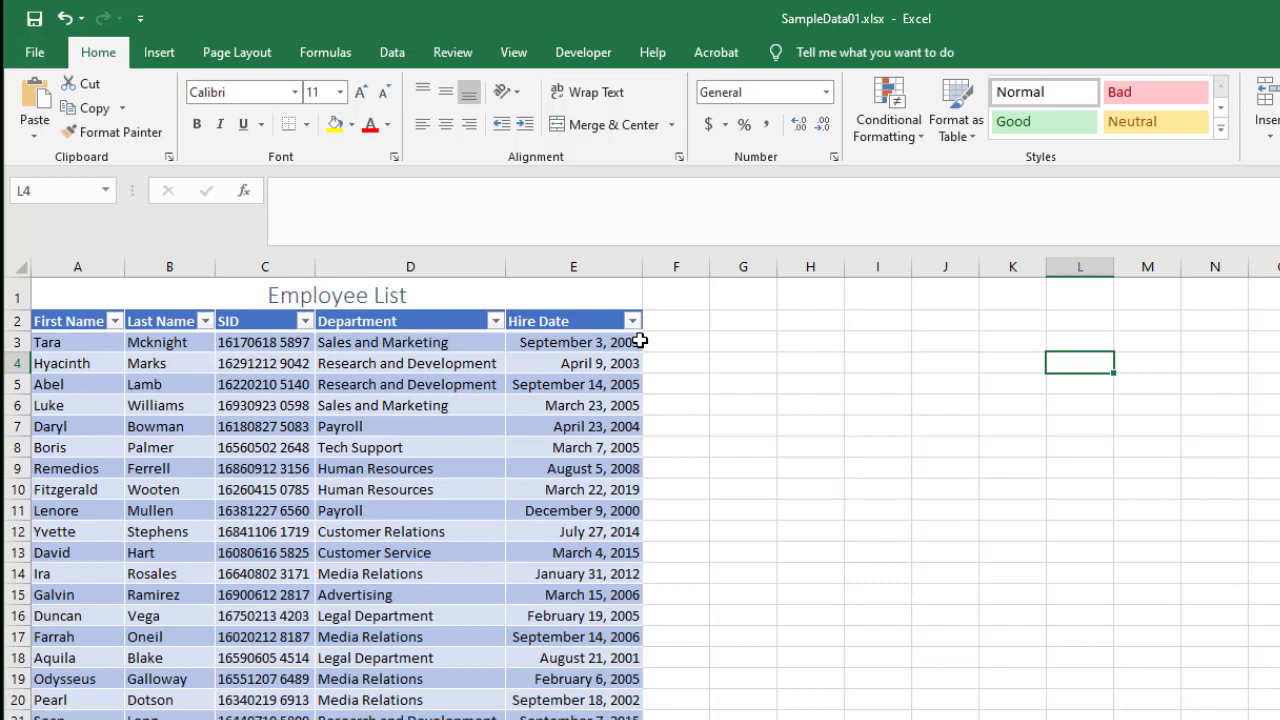
{"action": "key", "text": "Left"}
{"action": "key", "text": "Left"}
{"action": "key", "text": "Left"}
{"action": "key", "text": "Left"}
{"action": "key", "text": "Left"}
{"action": "key", "text": "Down"}
{"action": "key", "text": "Down"}
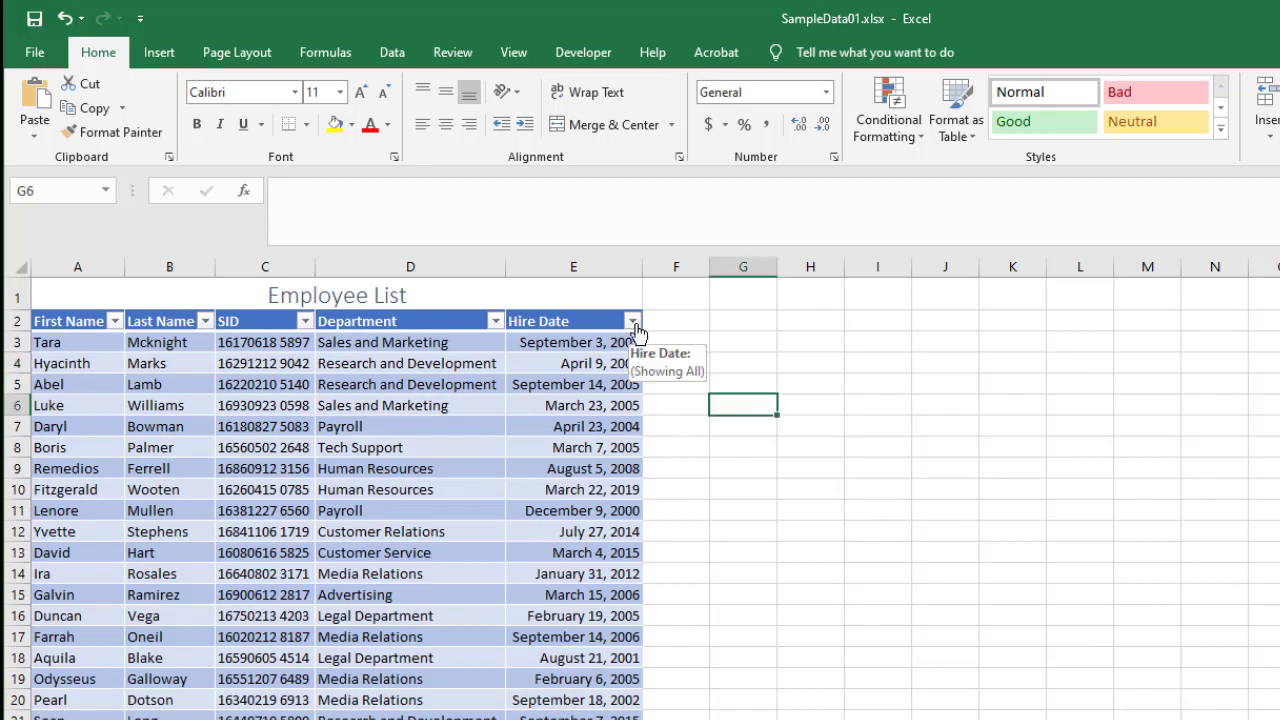
{"action": "left_click", "coordinate": [634, 323]}
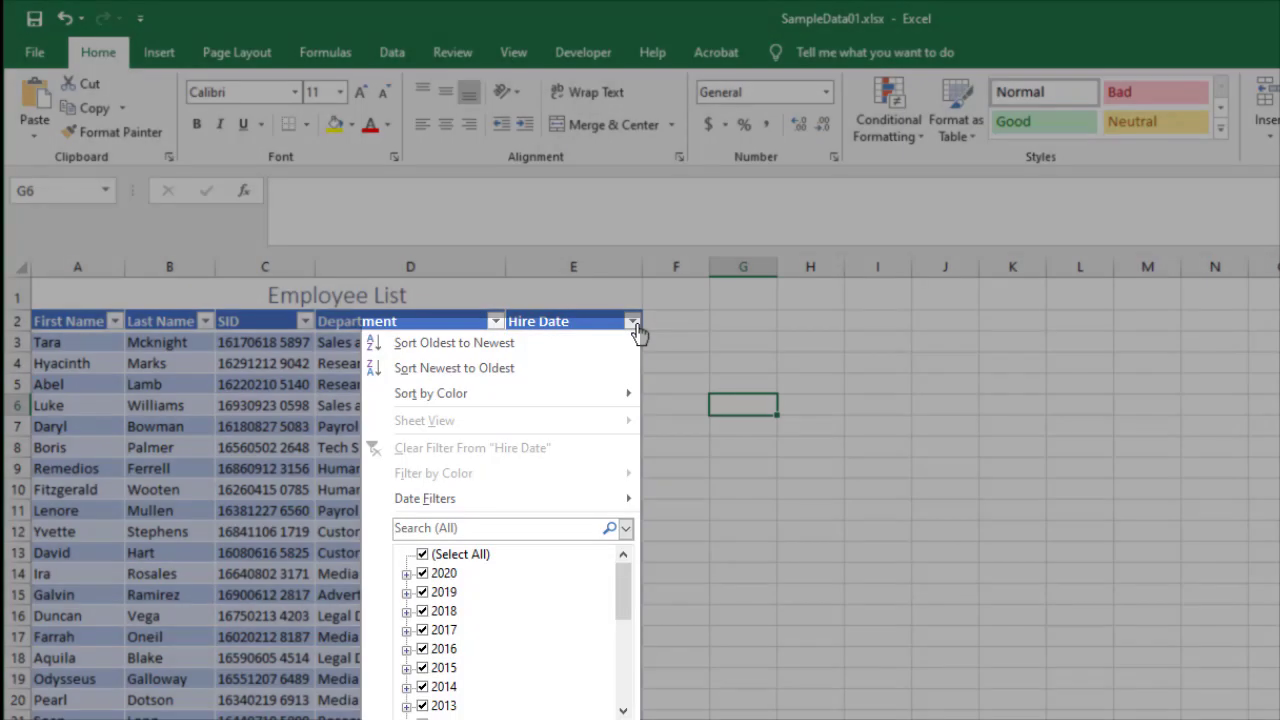
{"action": "mouse_move", "coordinate": [575, 499]}
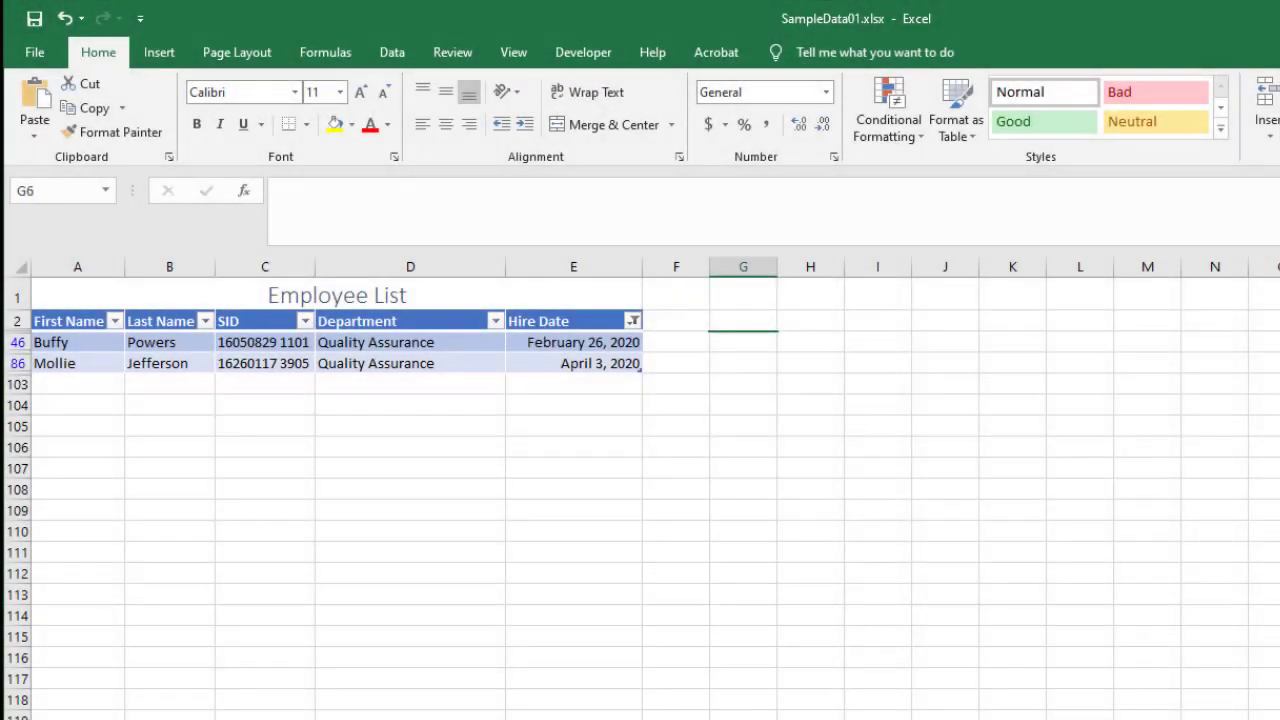
{"action": "left_click", "coordinate": [633, 321]}
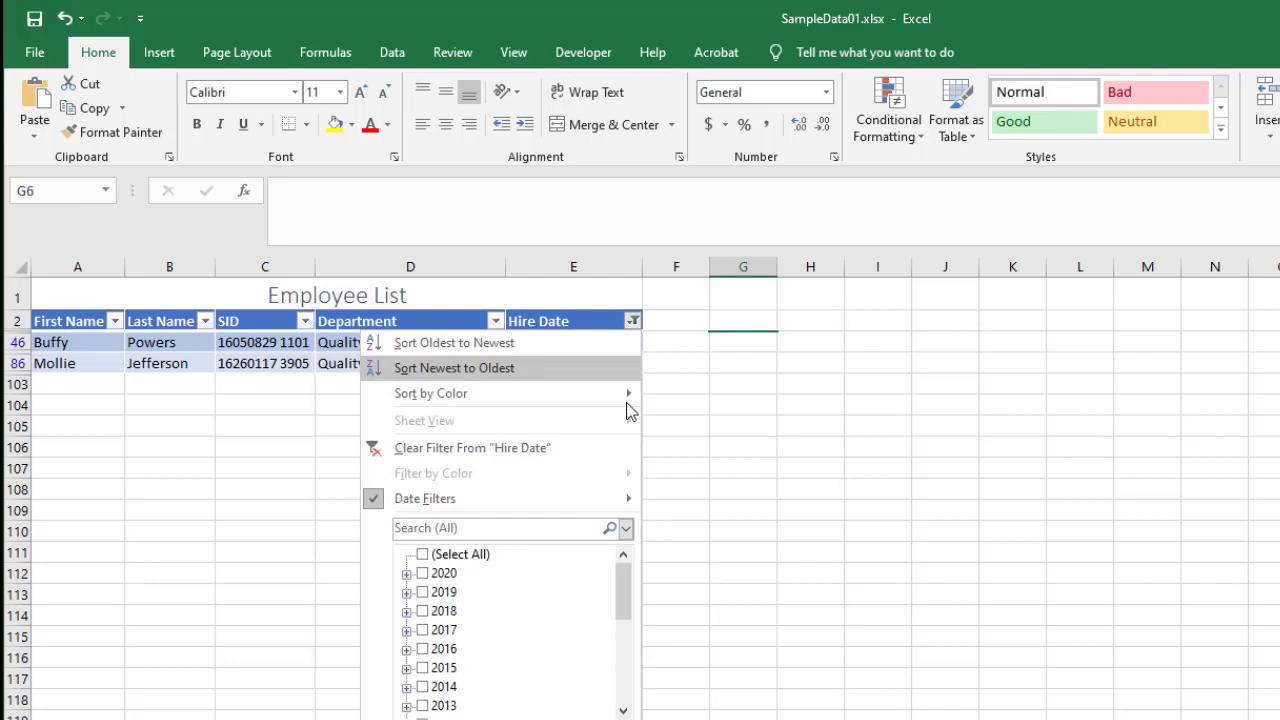
{"action": "mouse_move", "coordinate": [609, 497]}
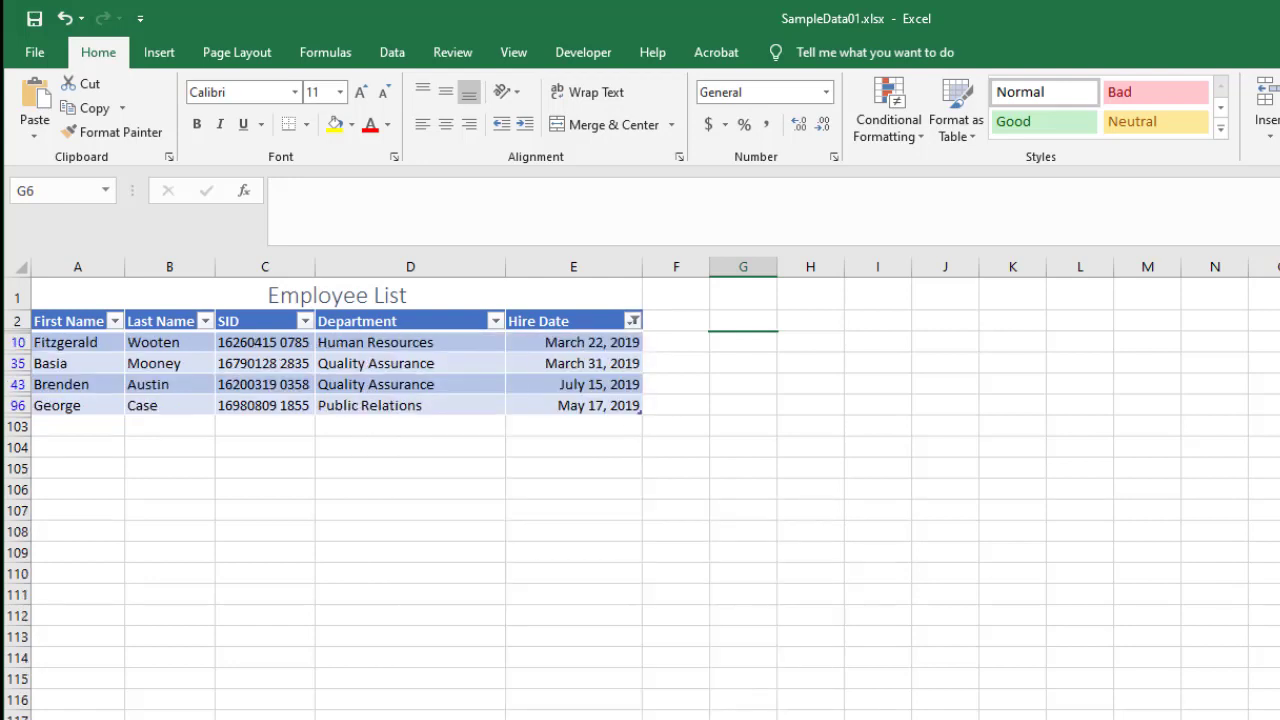
{"action": "left_click", "coordinate": [633, 320]}
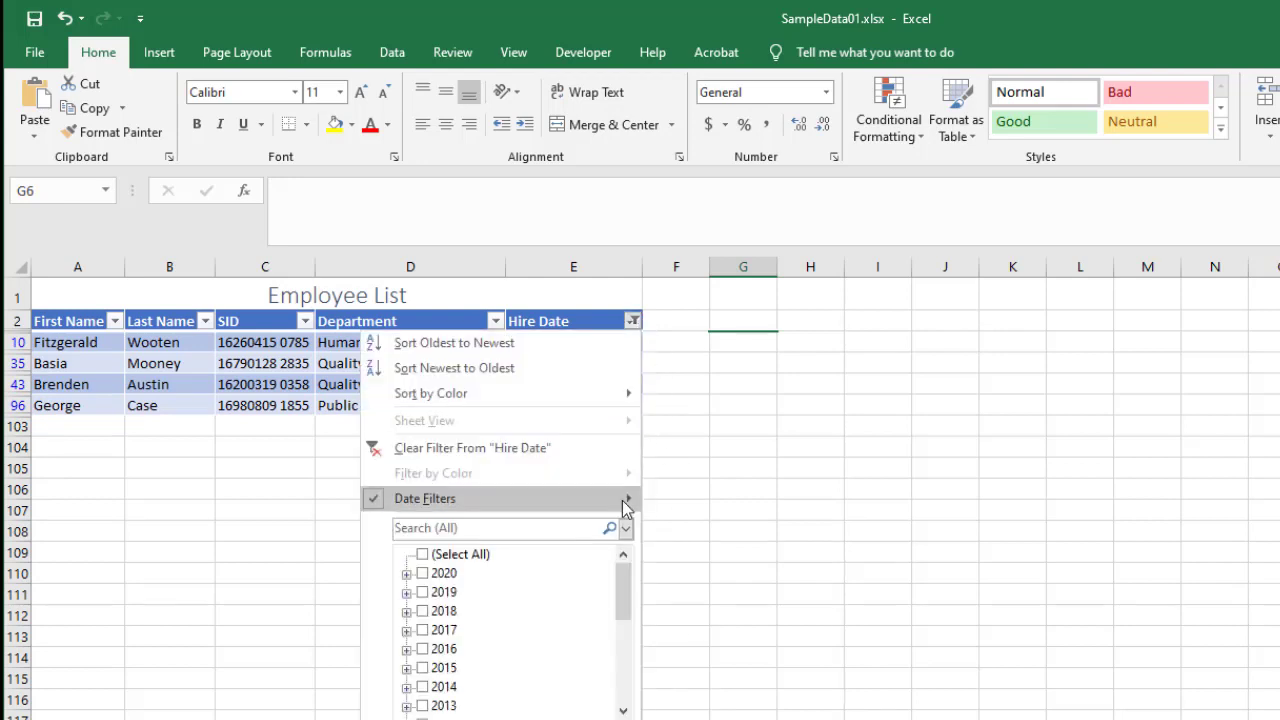
{"action": "mouse_move", "coordinate": [628, 506]}
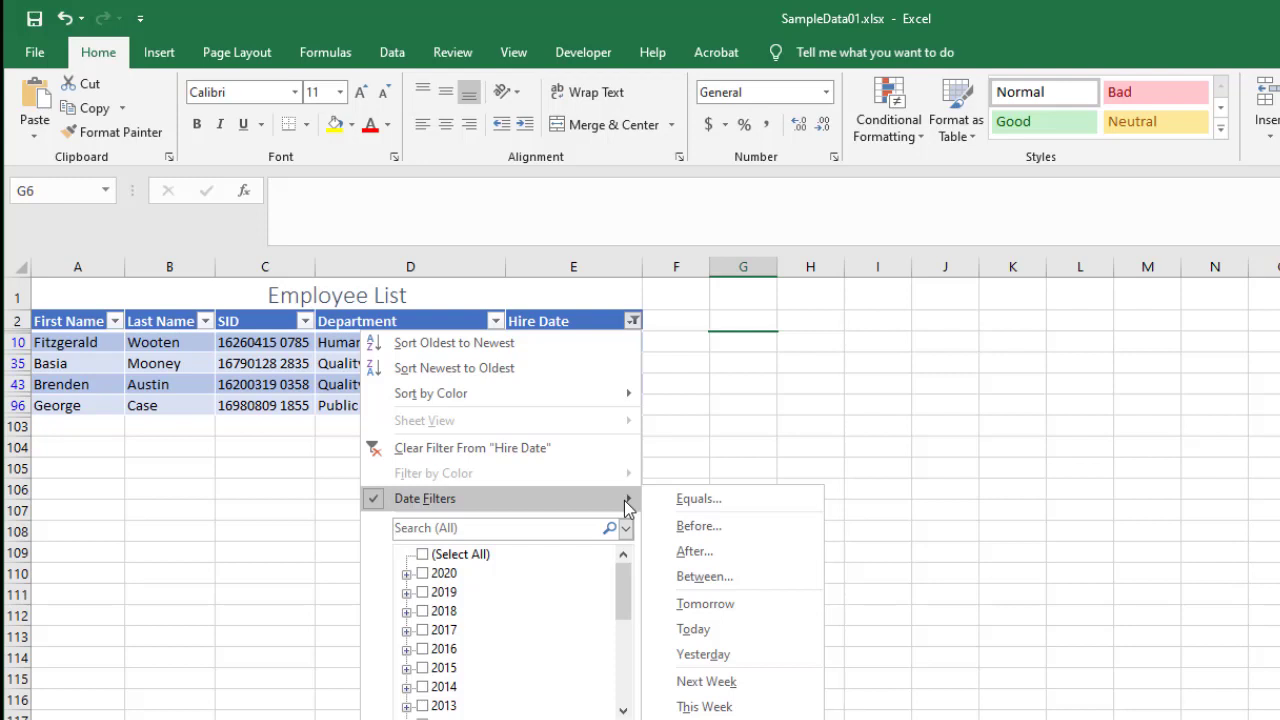
{"action": "left_click", "coordinate": [536, 448]}
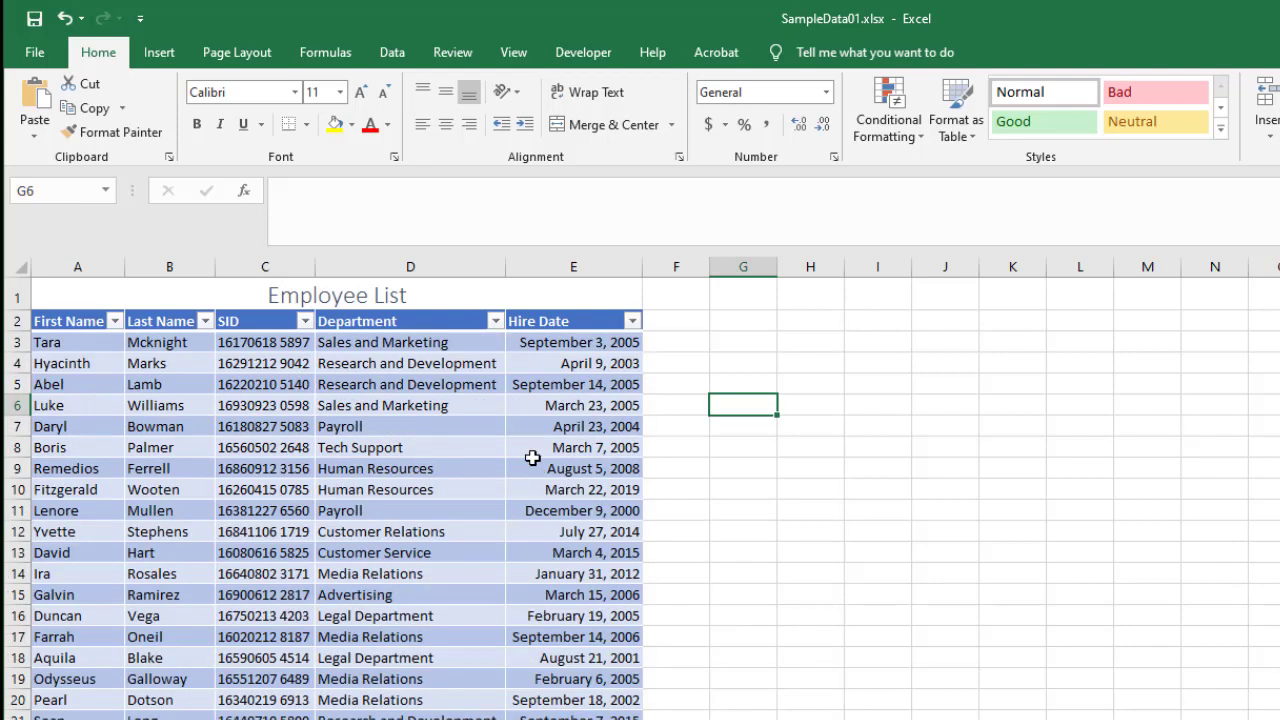